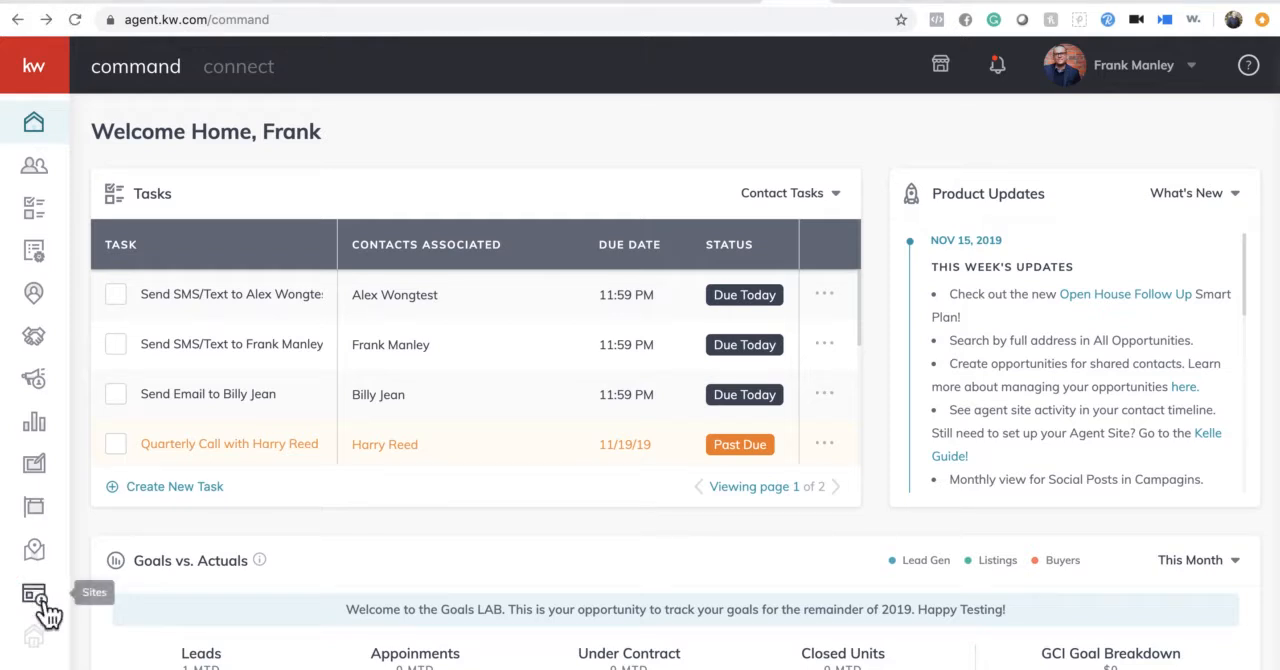
- Create a new landing page in Sites as a standalone page and dismiss the layout hint in the editor
click(44, 604)
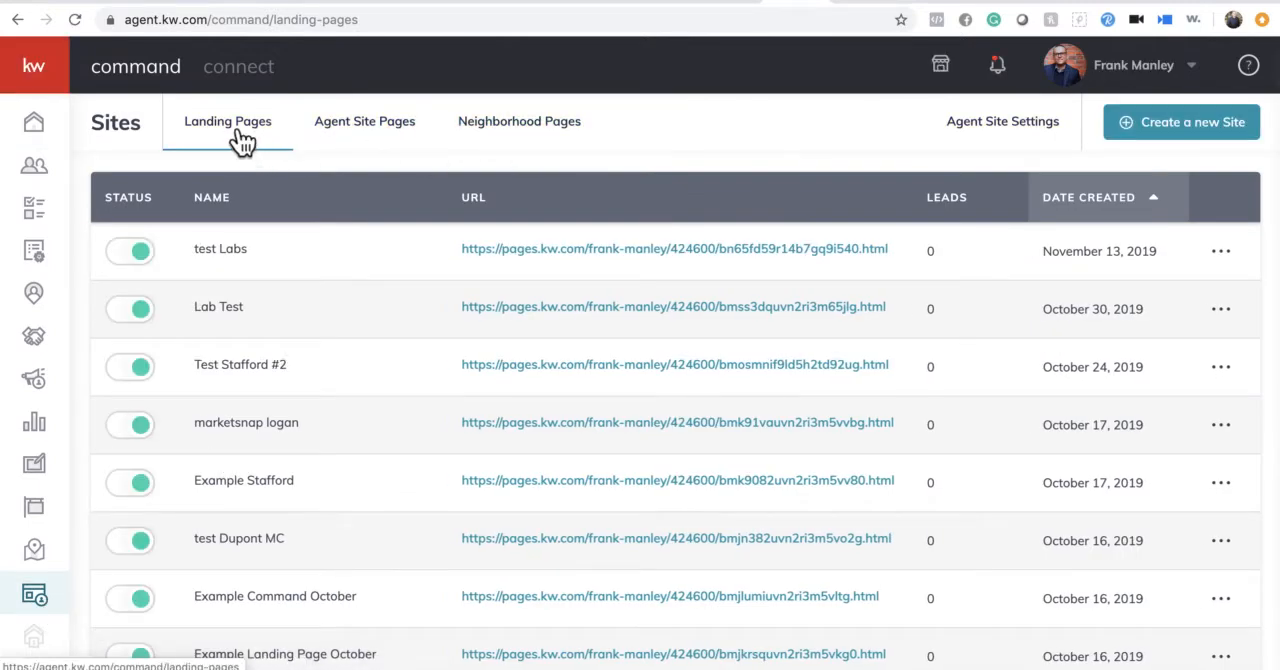
click(1193, 141)
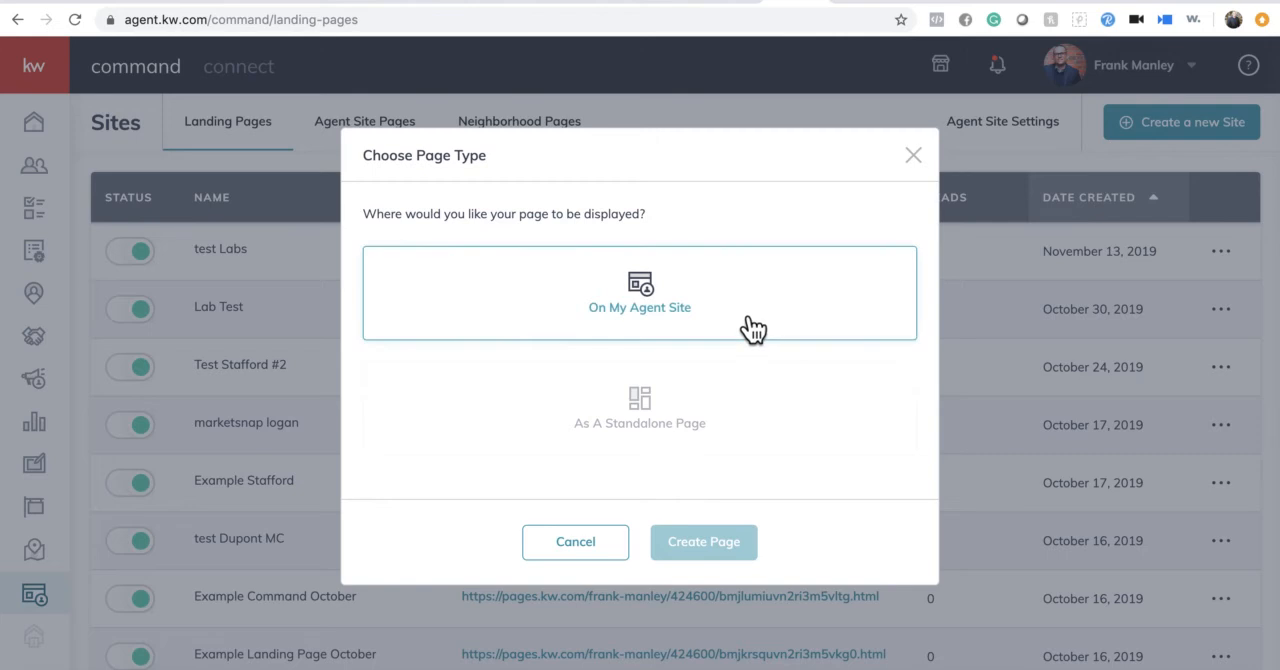
click(655, 423)
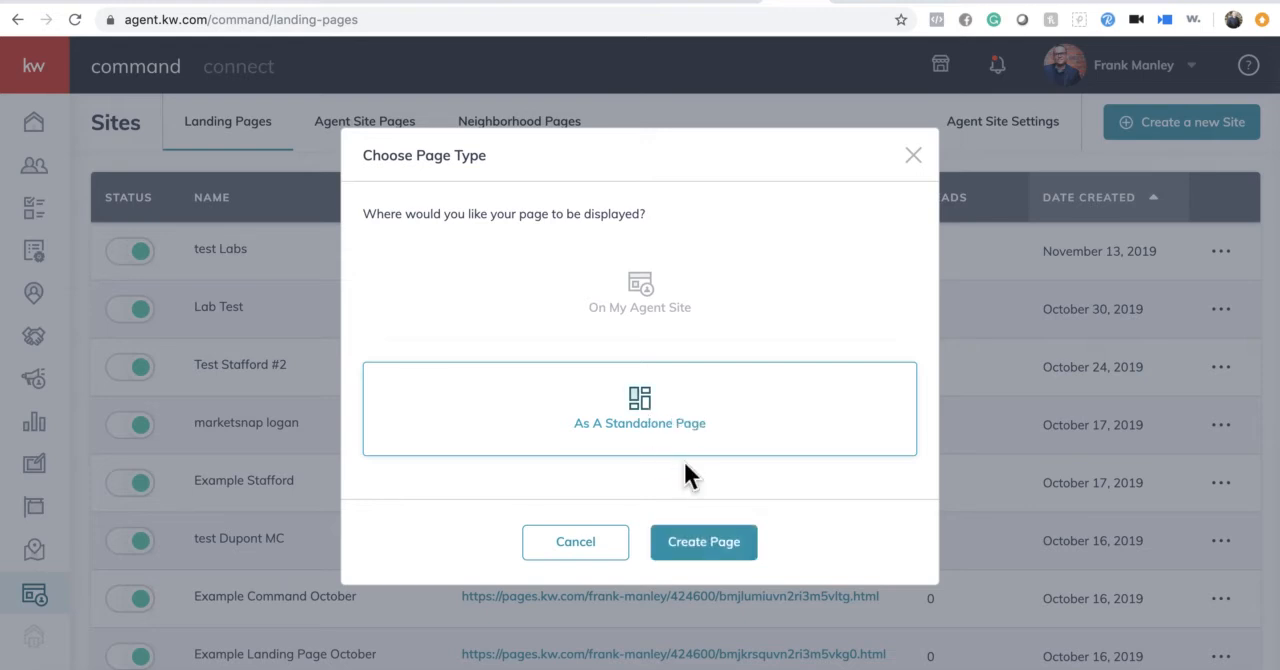
click(718, 560)
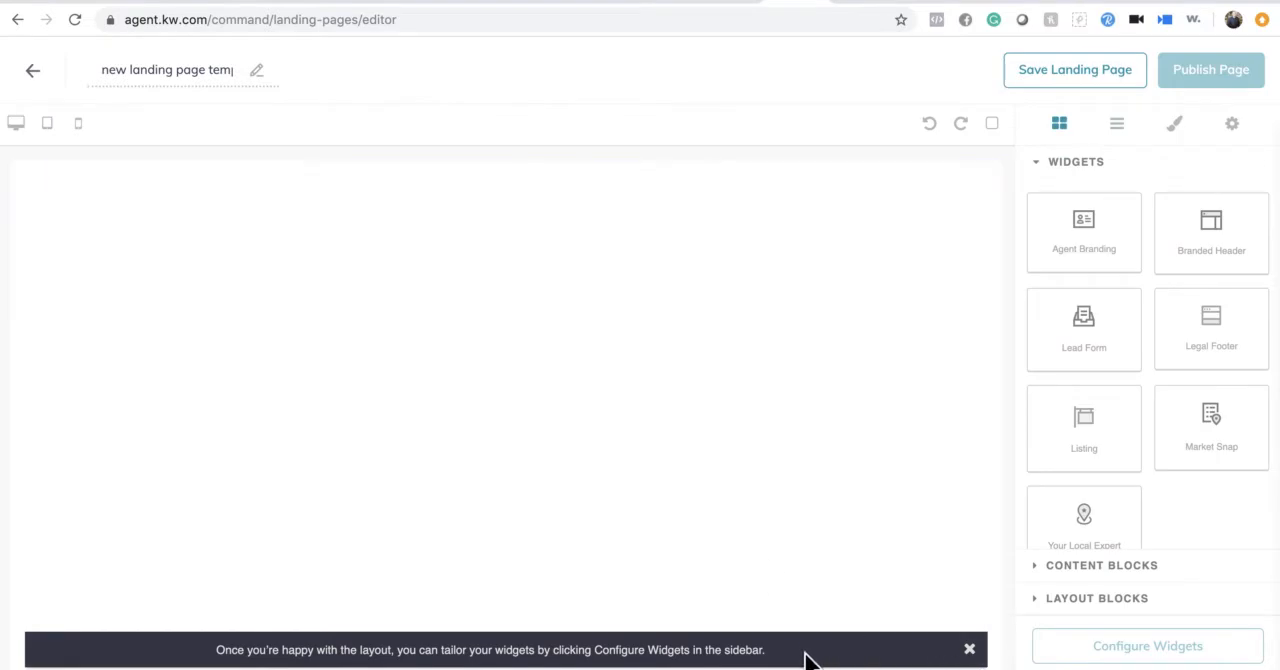
click(969, 650)
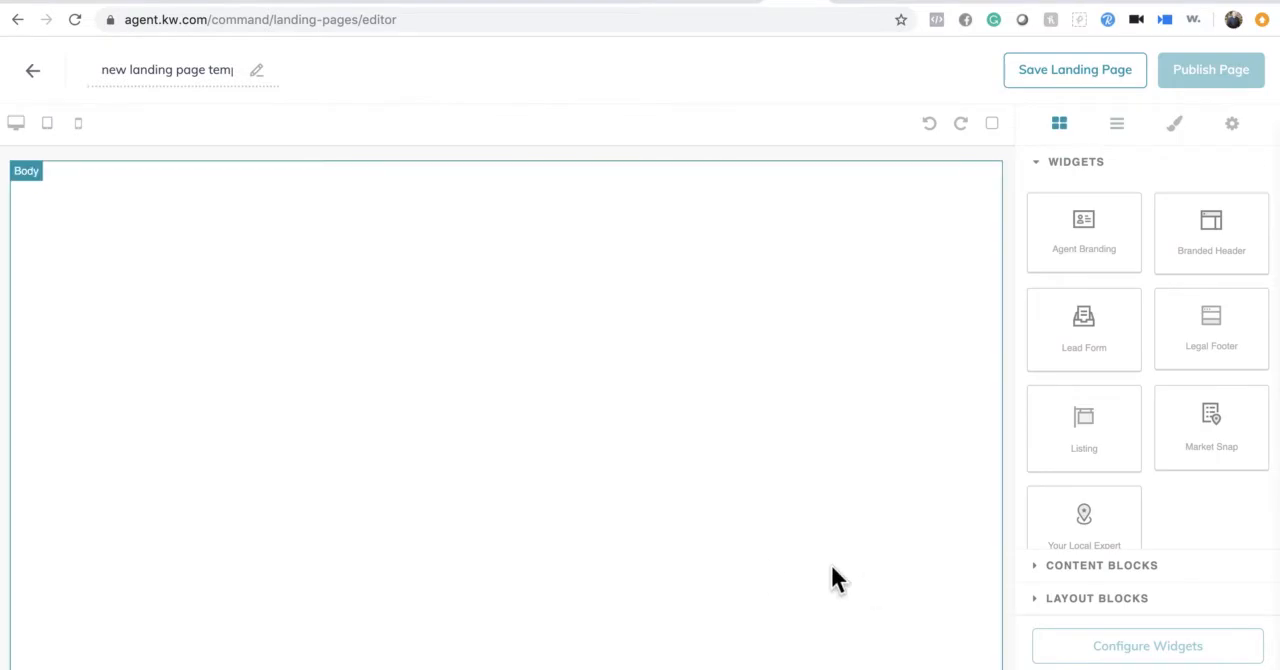
- Rename the landing page "Open House Sign In New York Ave"
click(240, 74)
key(BackSpace)
key(BackSpace)
key(BackSpace)
key(BackSpace)
key(BackSpace)
key(BackSpace)
key(BackSpace)
key(BackSpace)
key(BackSpace)
key(BackSpace)
key(BackSpace)
key(BackSpace)
key(BackSpace)
key(BackSpace)
key(BackSpace)
key(BackSpace)
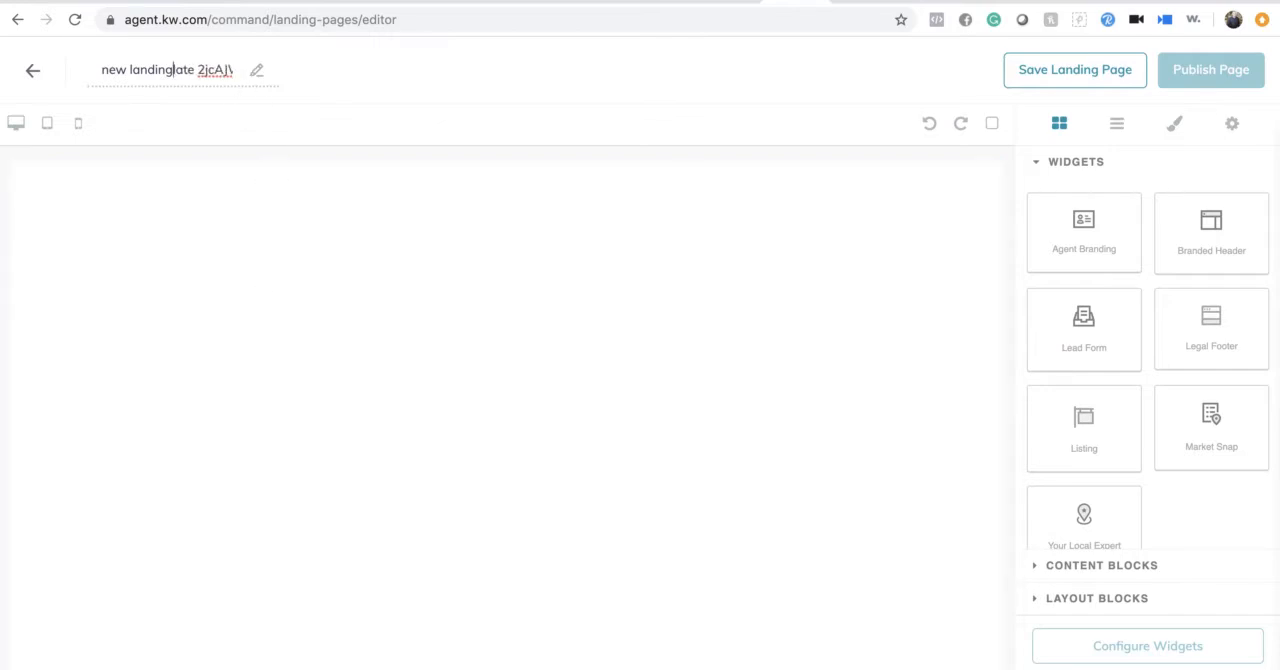
key(BackSpace)
key(BackSpace)
key(BackSpace)
key(BackSpace)
key(BackSpace)
key(Right)
key(Right)
key(Right)
key(Right)
key(Right)
key(Right)
key(Right)
key(Right)
key(Right)
key(BackSpace)
key(BackSpace)
key(BackSpace)
key(BackSpace)
key(BackSpace)
key(BackSpace)
key(BackSpace)
key(BackSpace)
key(BackSpace)
key(BackSpace)
key(BackSpace)
key(BackSpace)
key(BackSpace)
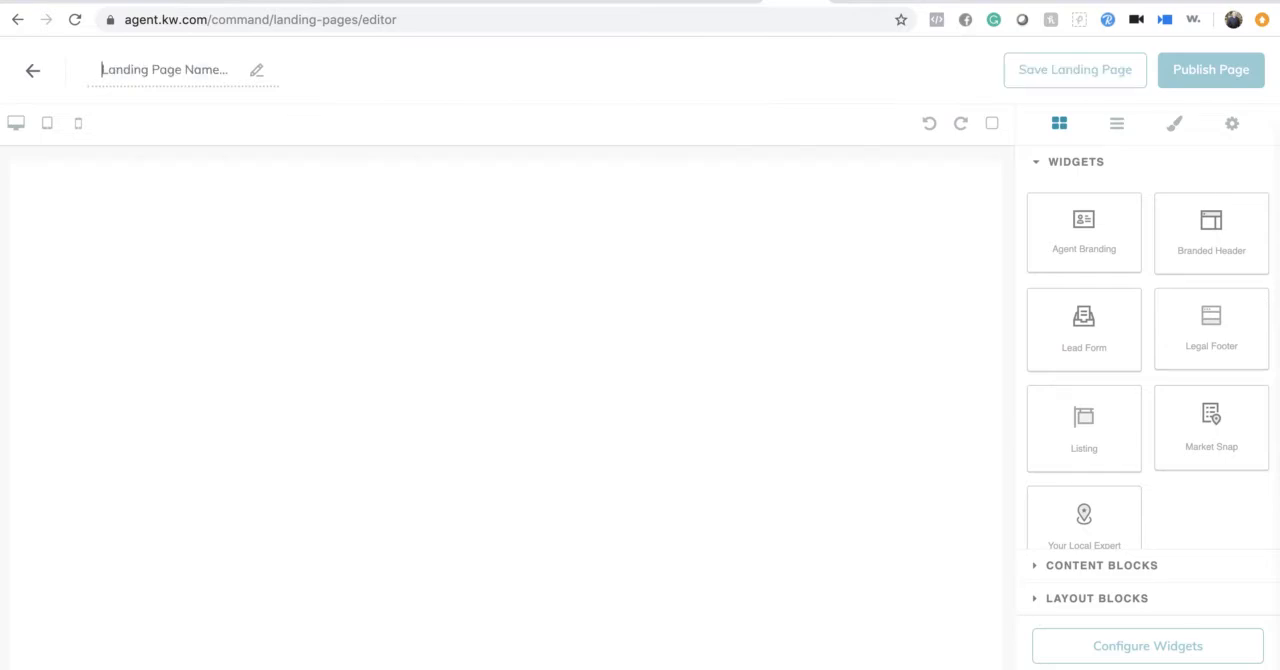
text(Open H)
text(ouse)
text( Sign )
text(In )
text(New)
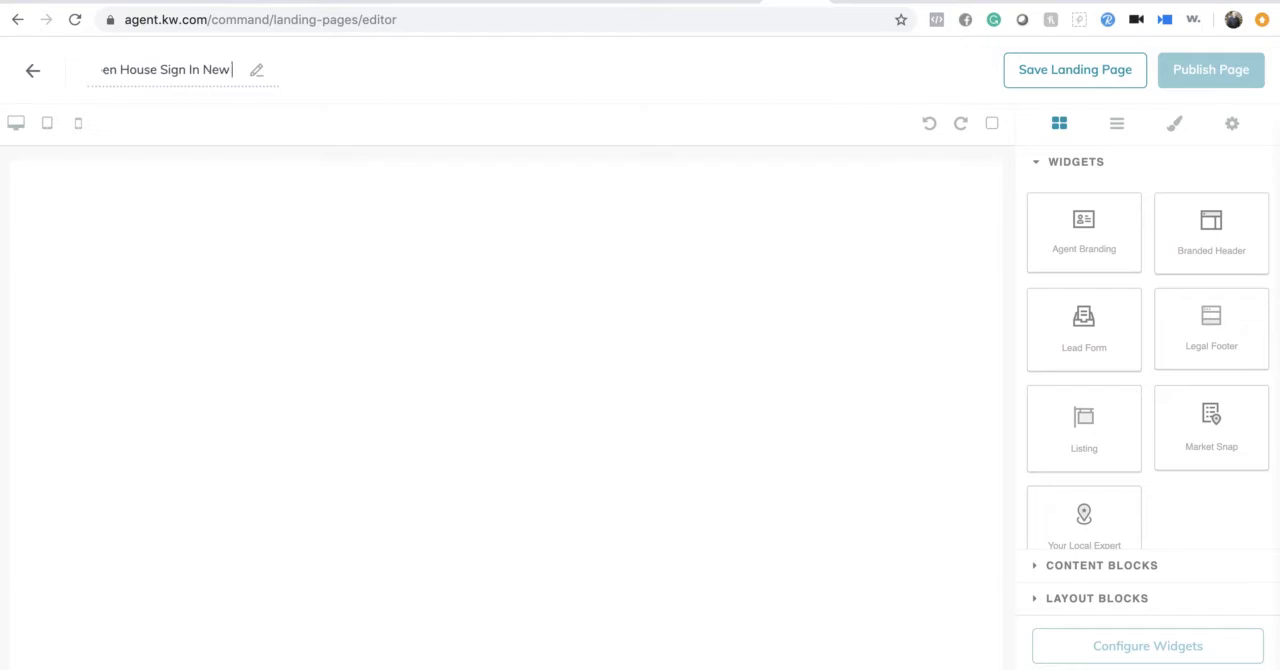
text( York)
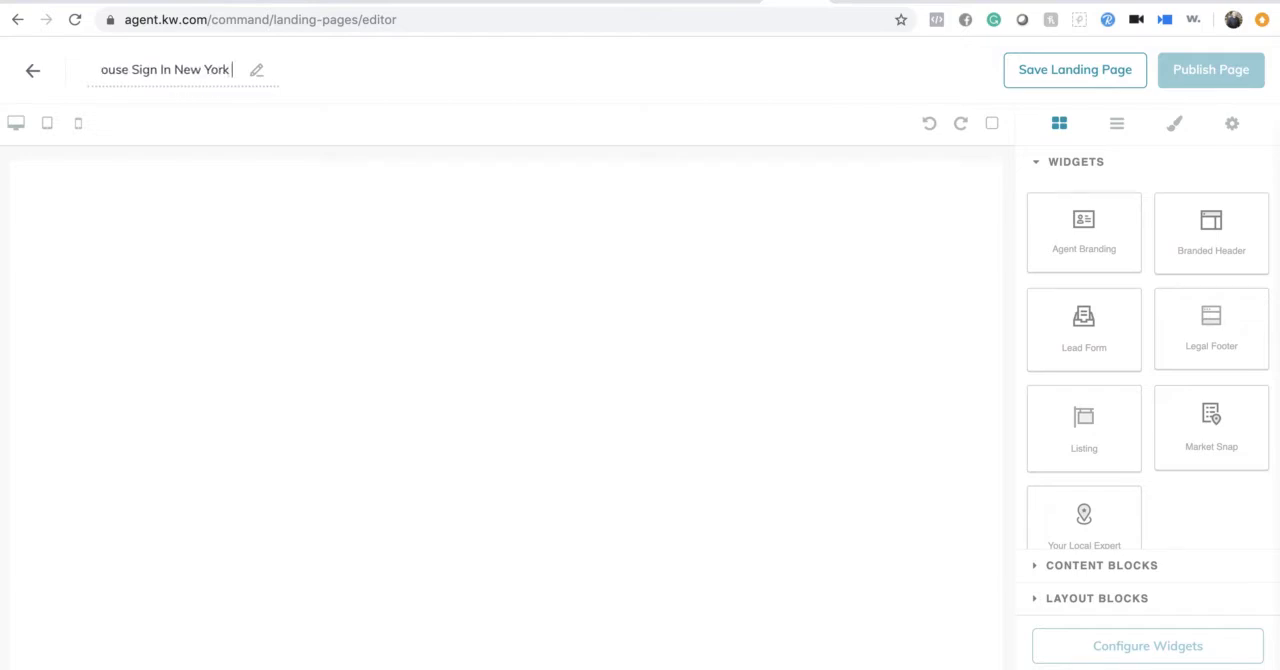
text( Ave)
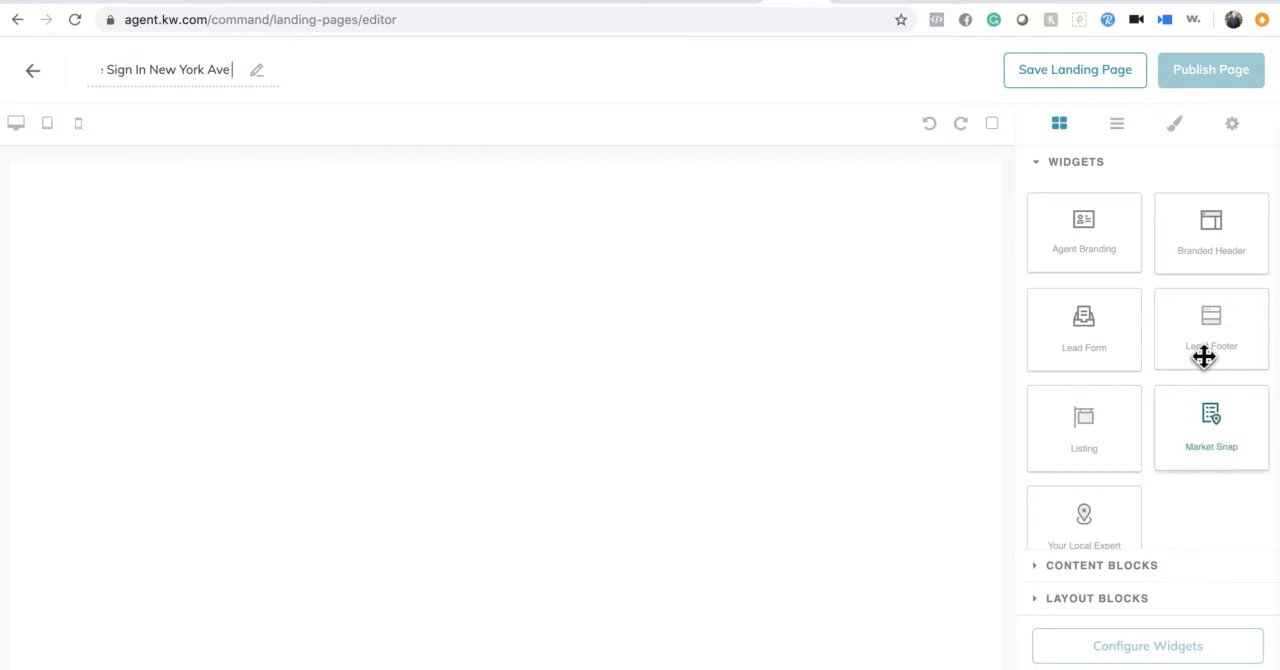
- Add a Branded Header widget to the empty page body and a Lead Form widget directly below it
click(1233, 245)
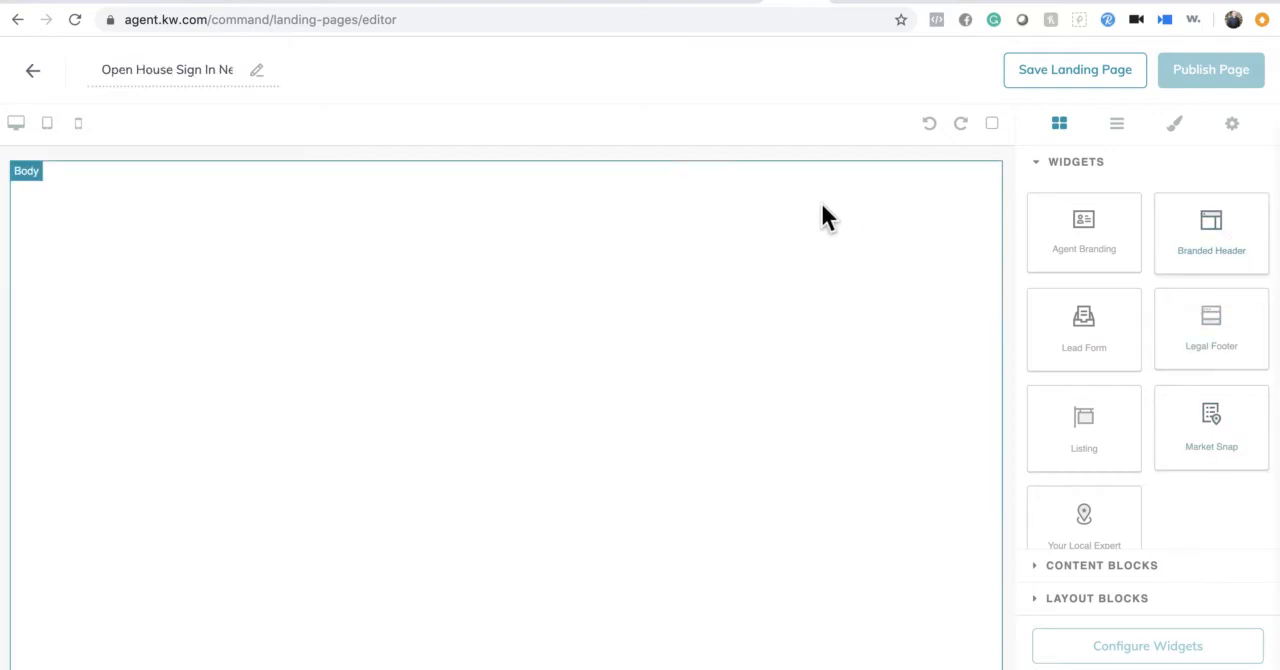
drag(1103, 260, 729, 280)
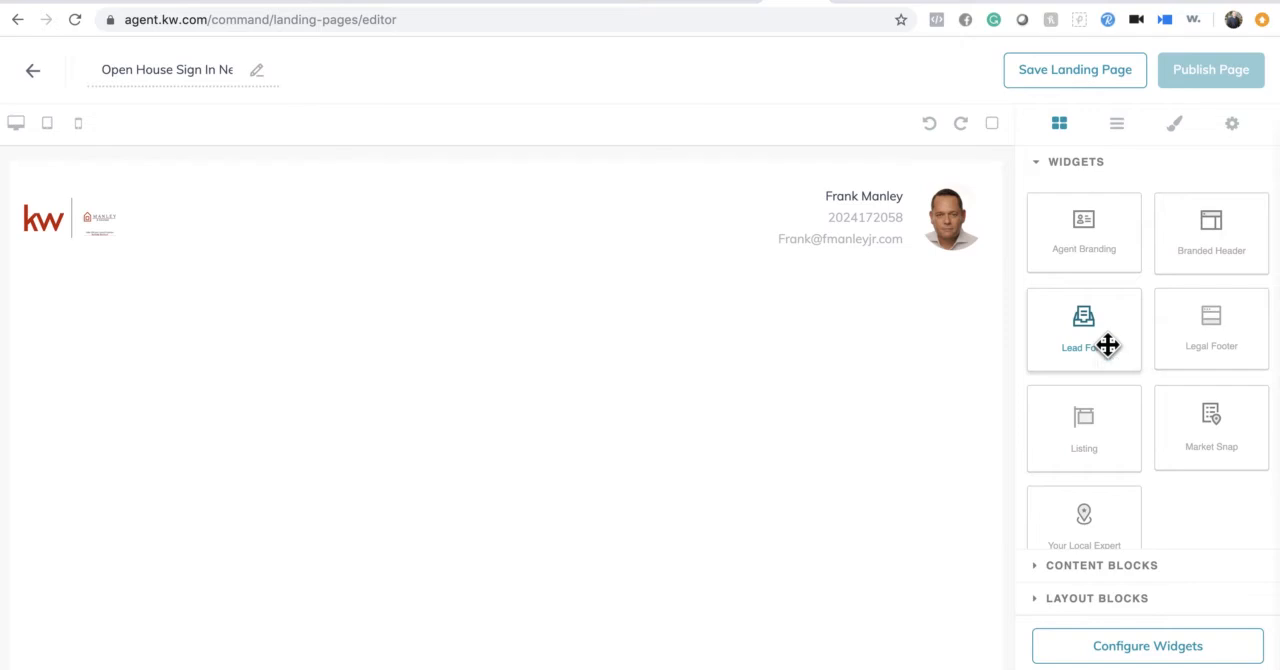
drag(1108, 345, 706, 349)
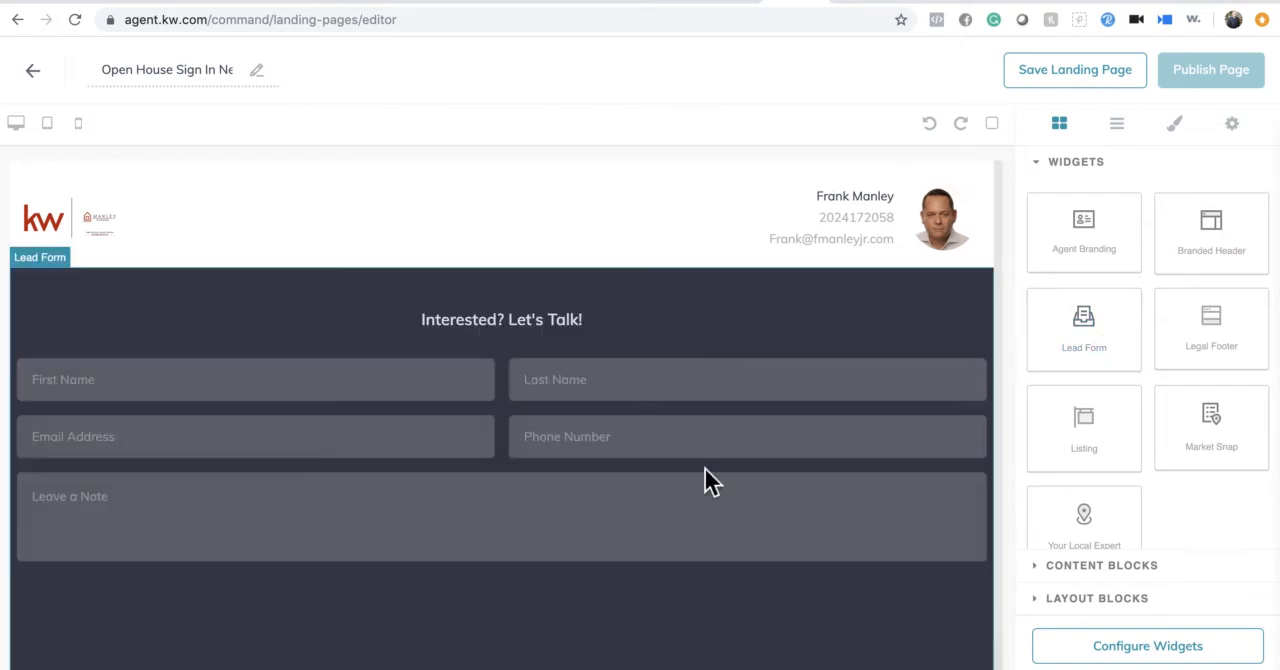
- Add a Listing widget below the lead form and check how it sits in the page layout
scroll(892, 508, down, 1)
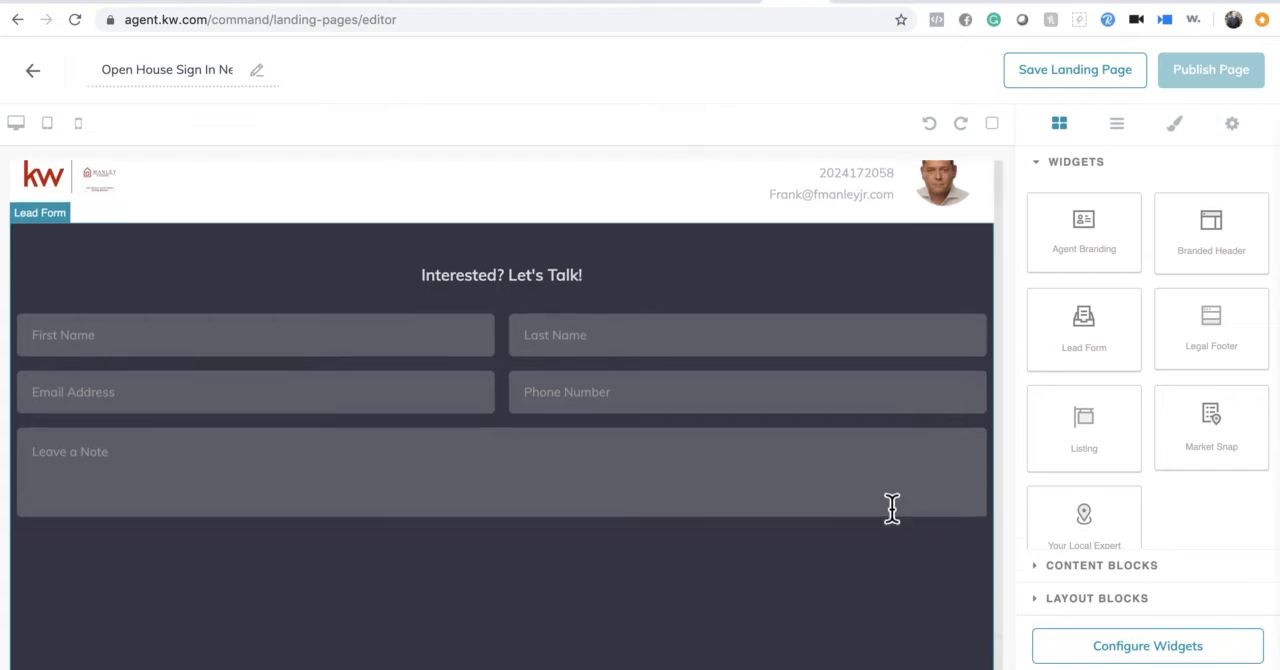
drag(1105, 440, 805, 586)
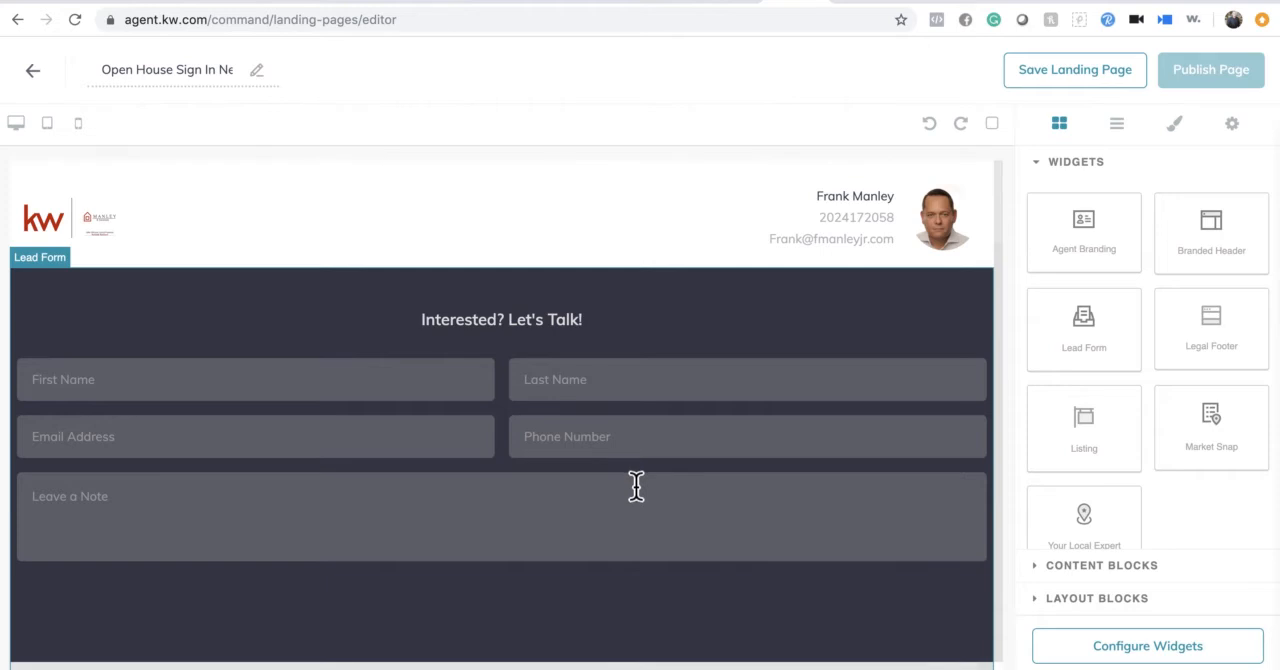
scroll(635, 485, down, 5)
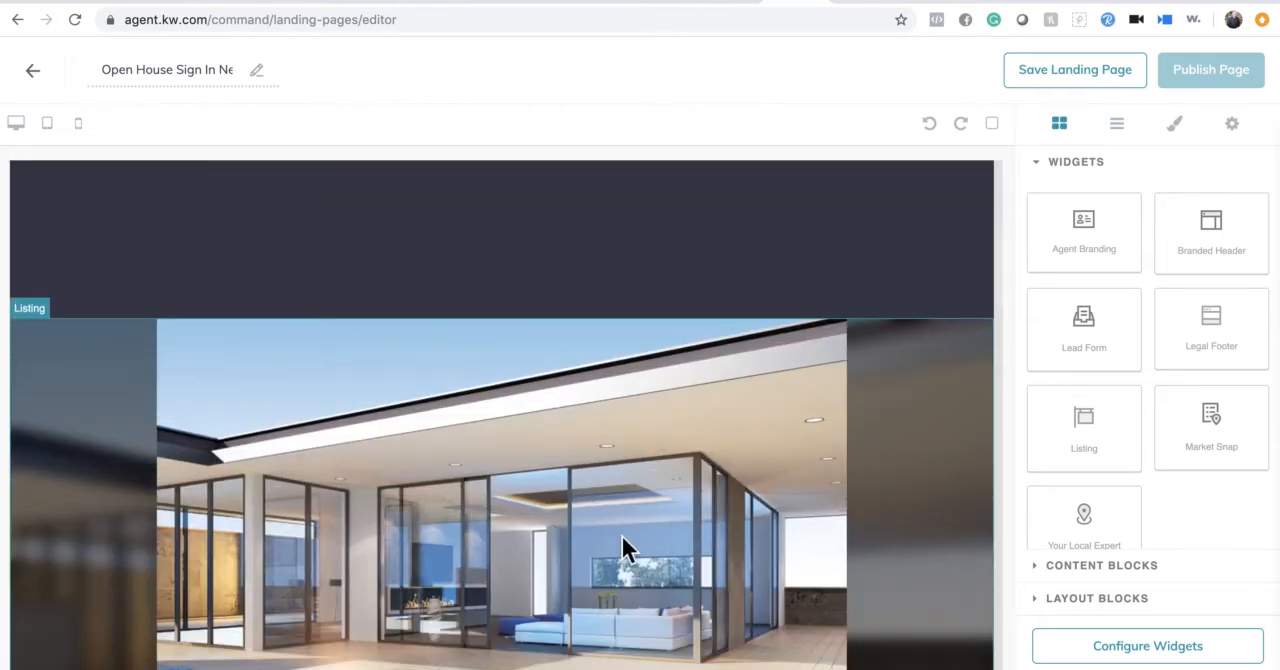
scroll(622, 540, down, 2)
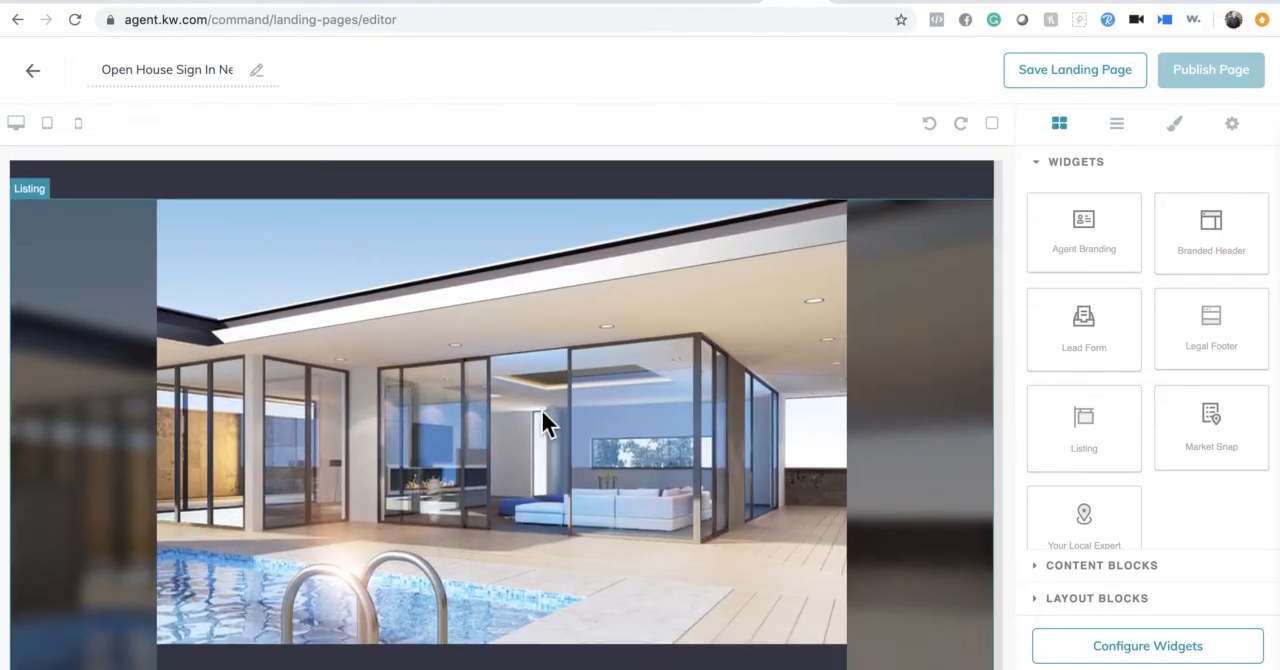
scroll(541, 412, up, 5)
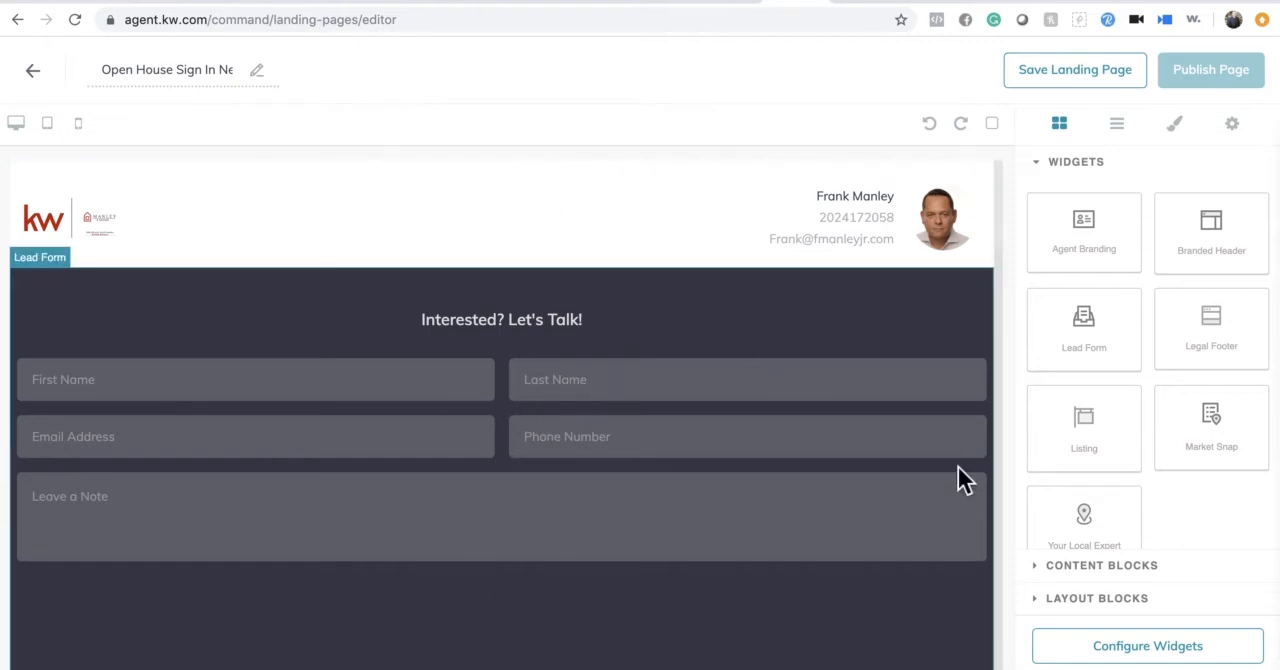
- Configure the Branded Header widget with the header text "Welcome to our Open House!" and apply it
click(1147, 658)
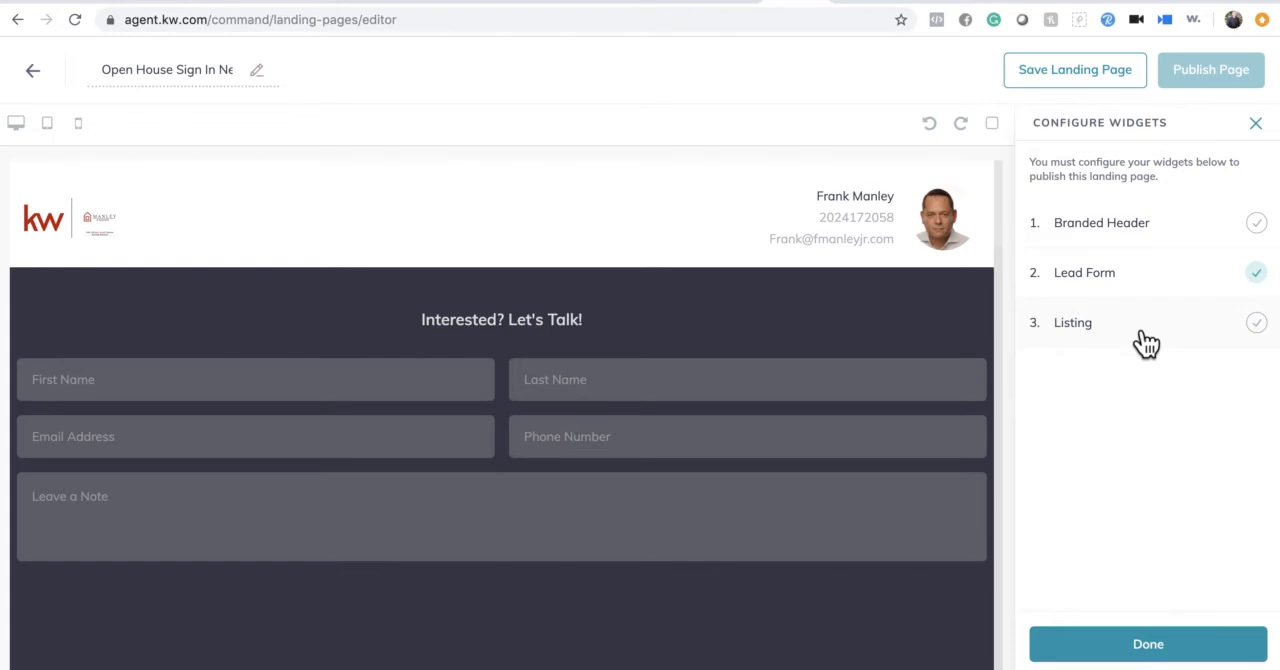
click(1110, 243)
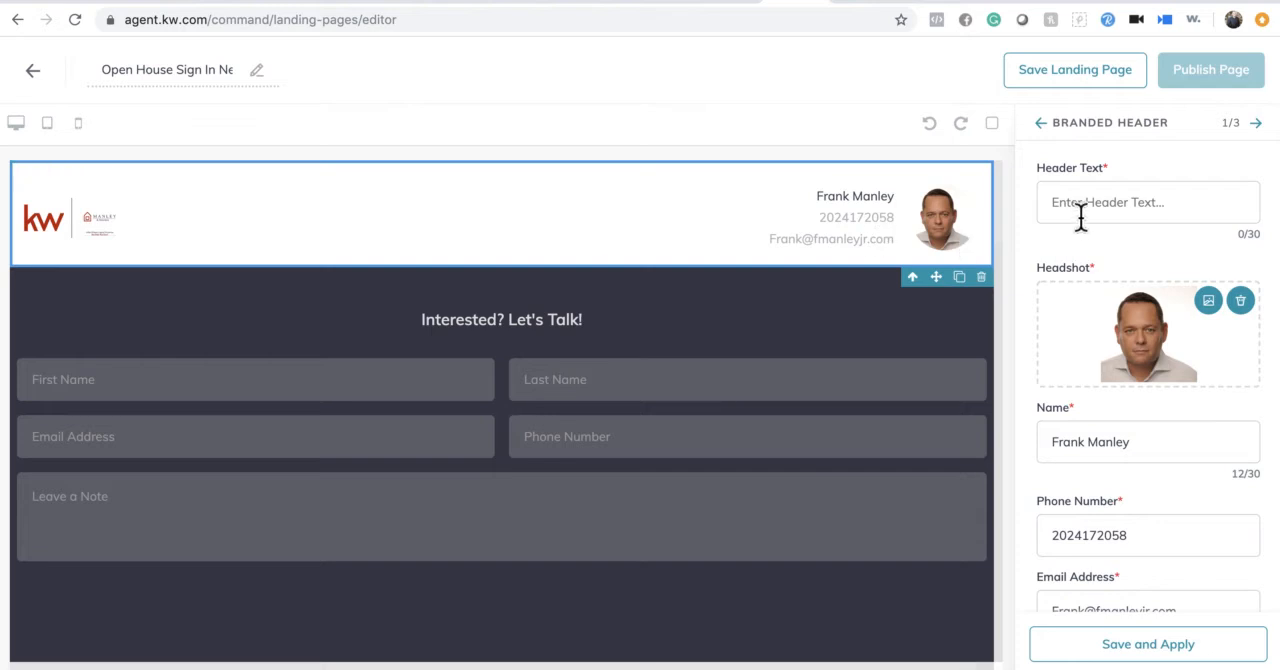
click(1077, 213)
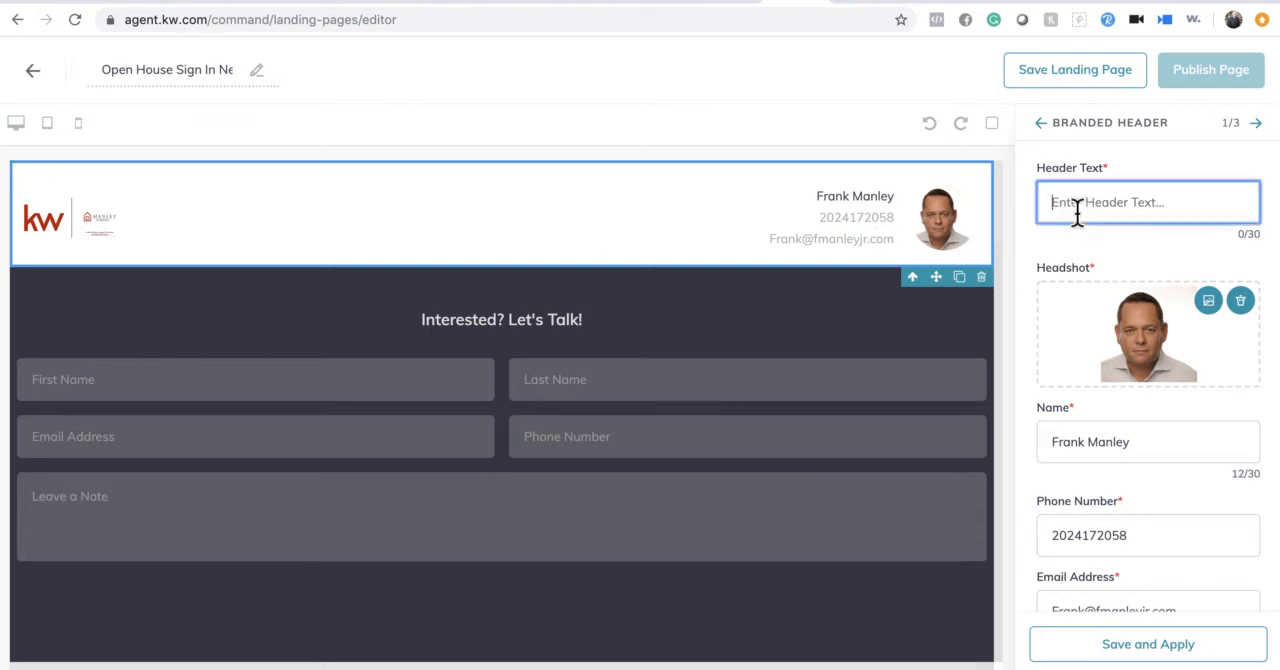
text(Op)
key(BackSpace)
key(BackSpace)
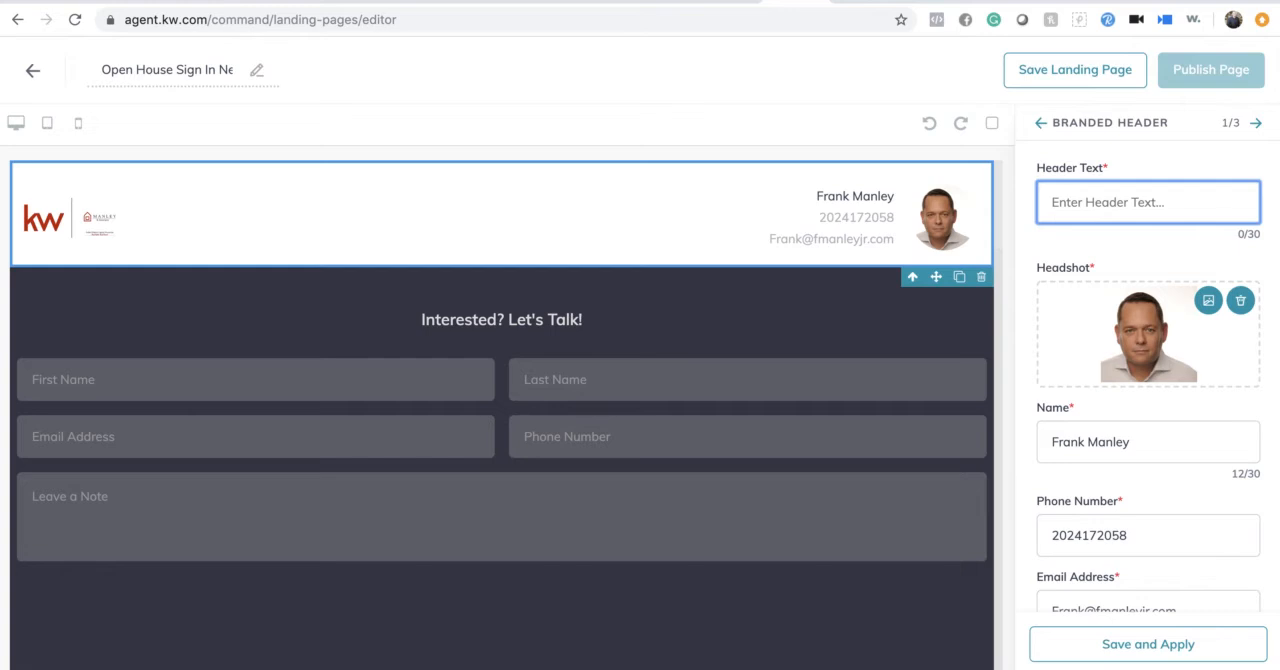
text(Welcome to our O)
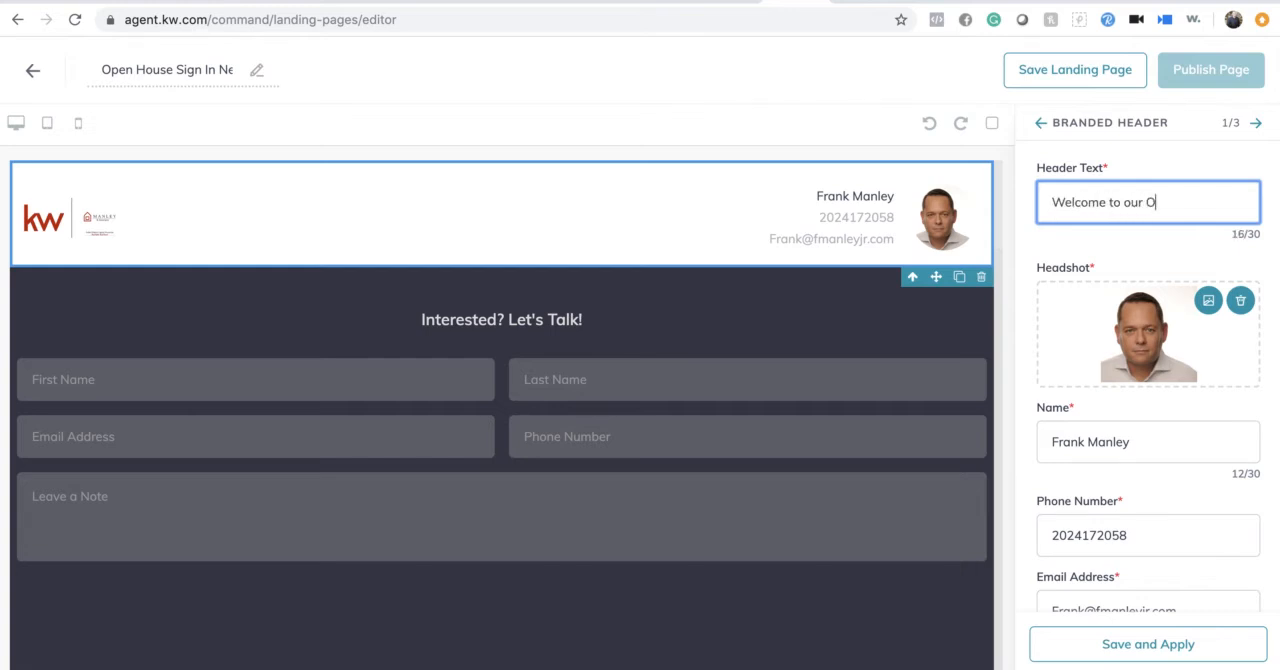
text(pen House!)
scroll(1160, 366, down, 2)
scroll(1140, 430, down, 2)
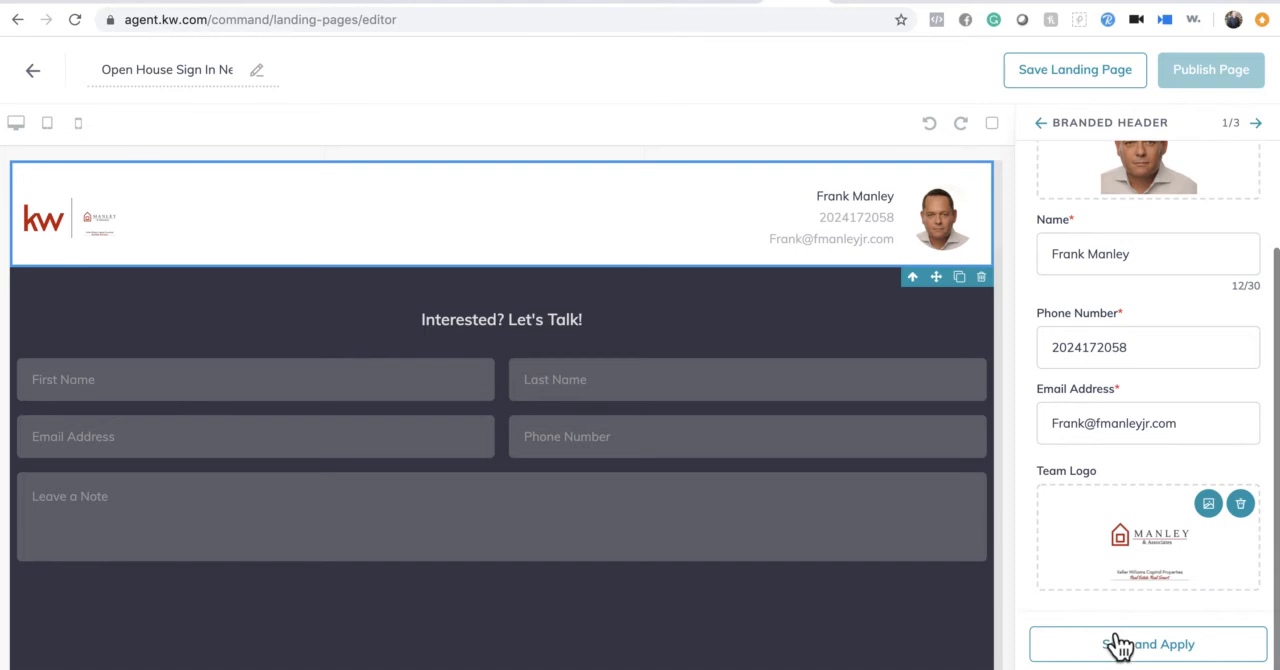
scroll(1150, 218, up, 3)
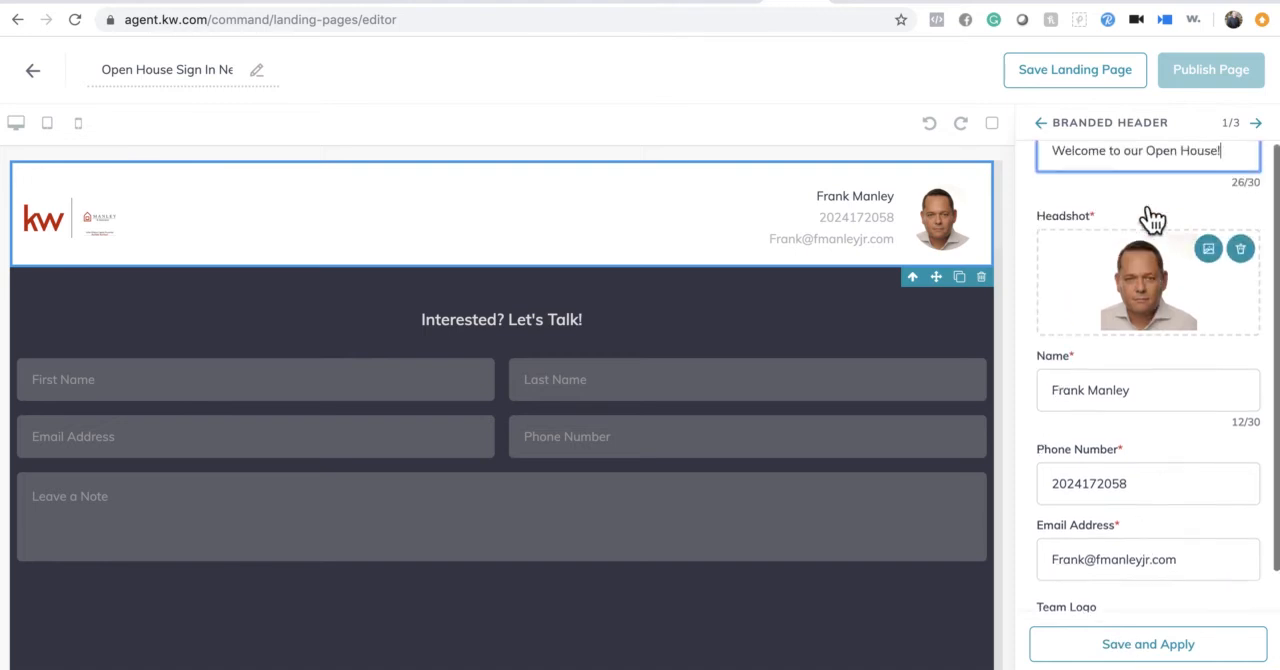
scroll(1152, 218, down, 2)
click(1148, 650)
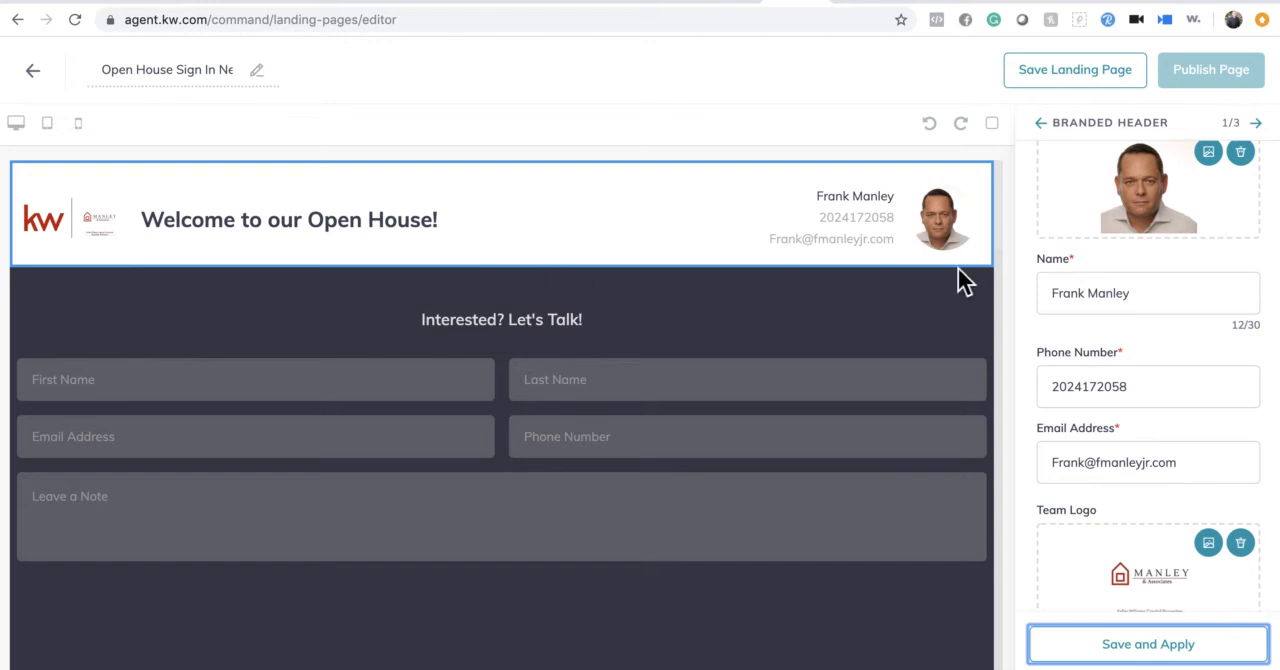
click(1050, 135)
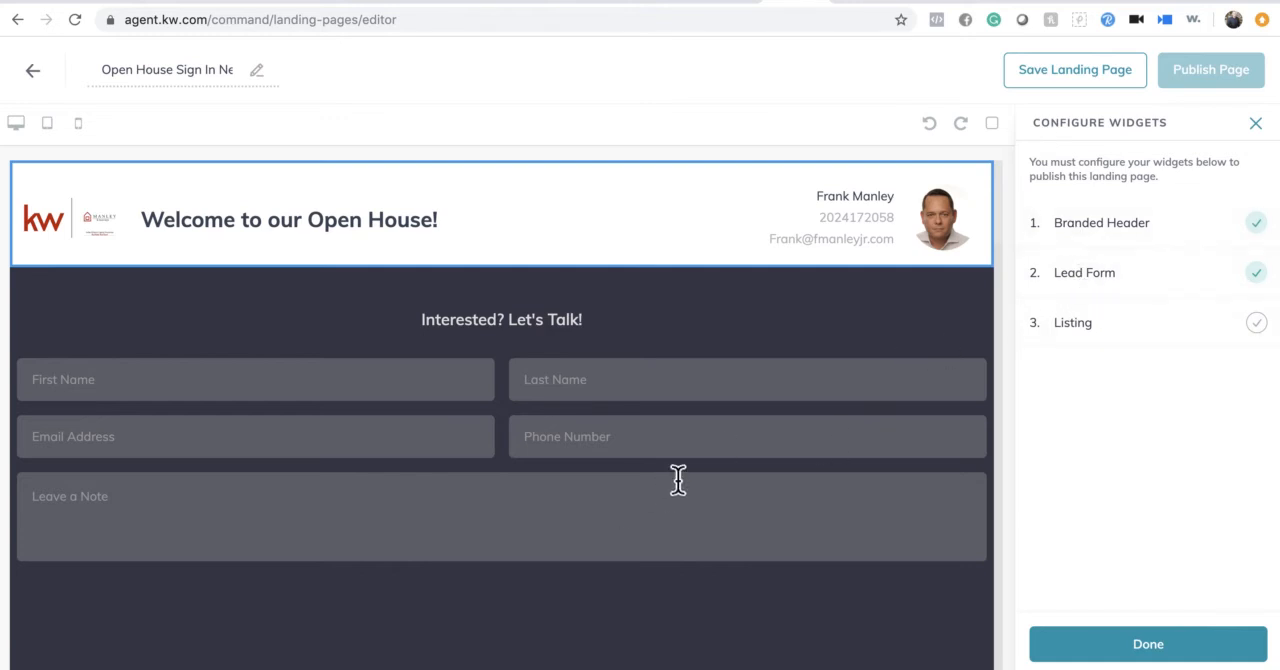
- Replace the Lead Form's header text with "Please sign in to view our open house" and apply it
click(1096, 276)
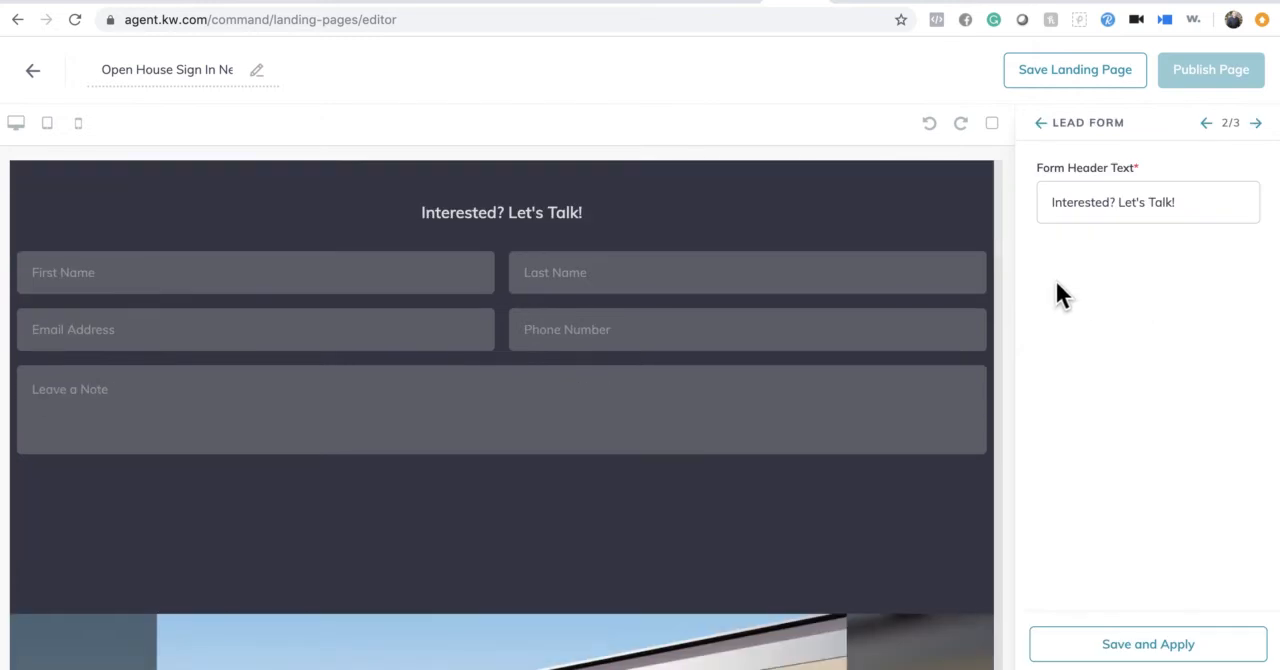
click(1196, 210)
key(BackSpace)
key(BackSpace)
key(BackSpace)
key(BackSpace)
key(BackSpace)
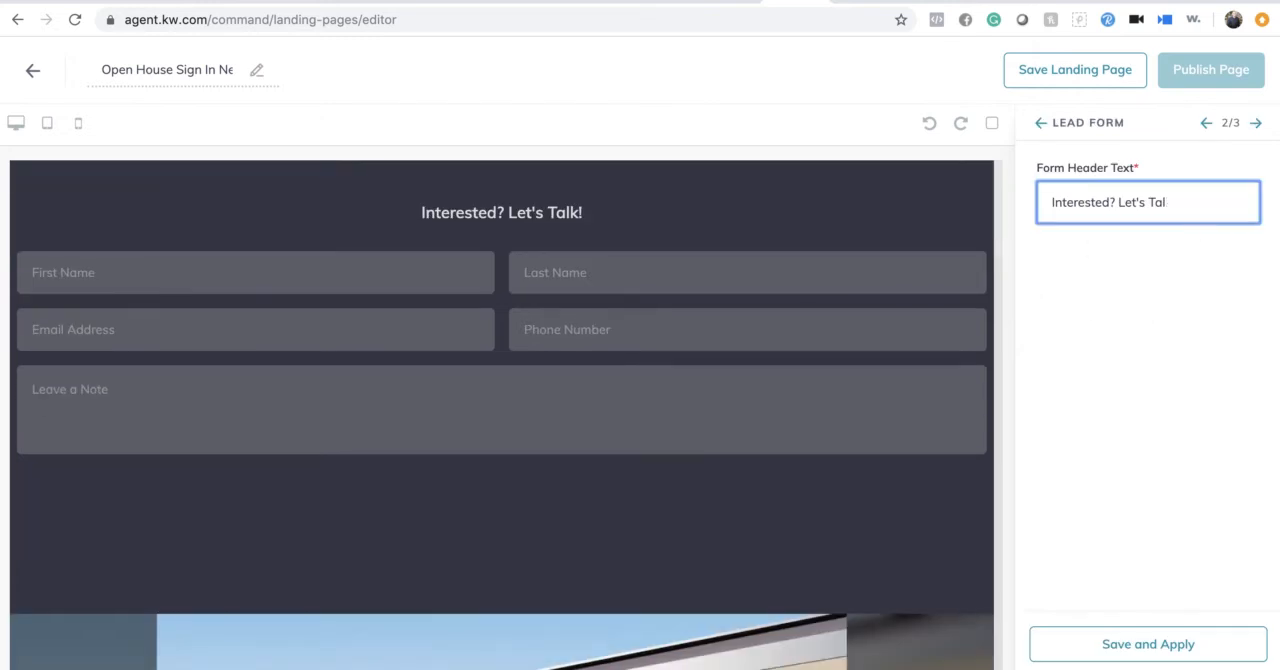
key(BackSpace)
key(BackSpace)
key(BackSpace)
key(BackSpace)
key(BackSpace)
key(BackSpace)
key(BackSpace)
key(BackSpace)
key(BackSpace)
key(BackSpace)
key(BackSpace)
key(BackSpace)
key(BackSpace)
key(BackSpace)
key(BackSpace)
key(BackSpace)
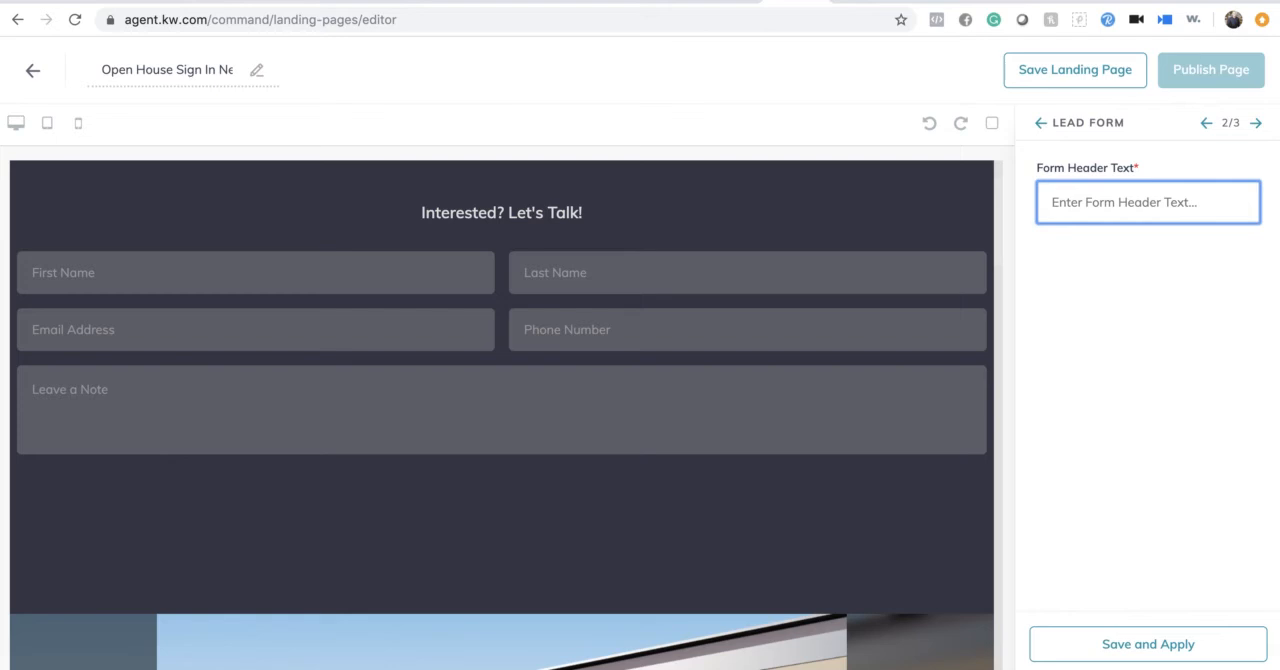
text(Plea)
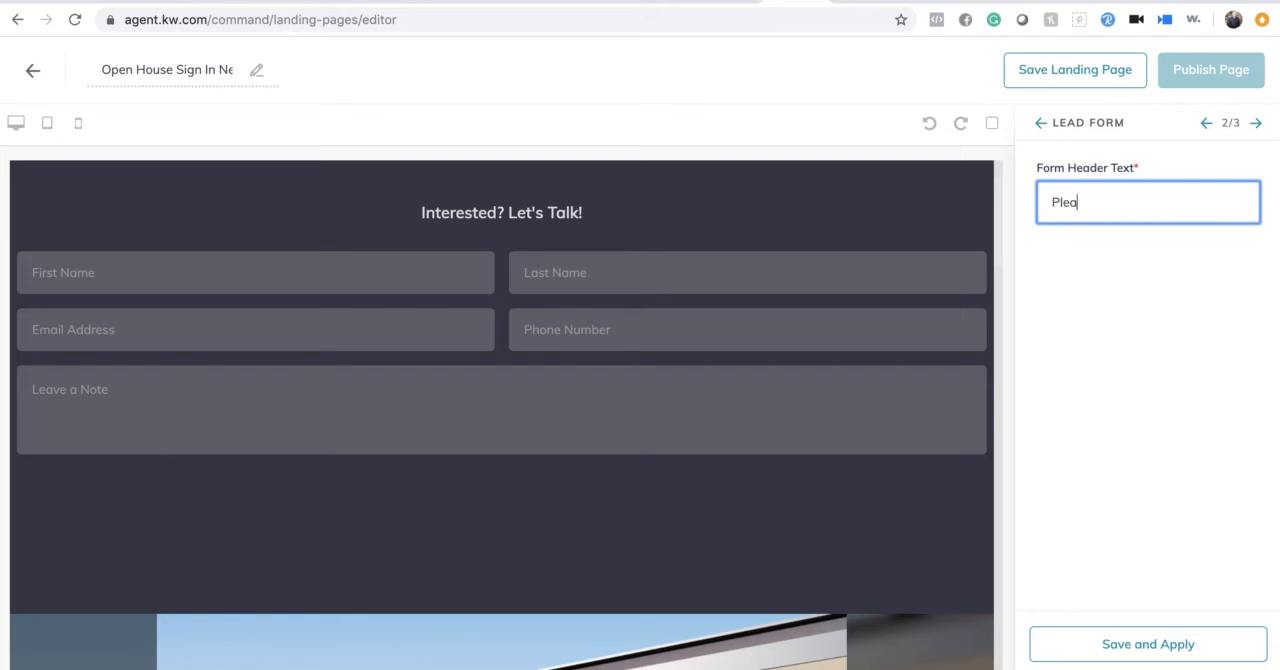
text(se sign in )
text(T)
text(to view o)
text(ur)
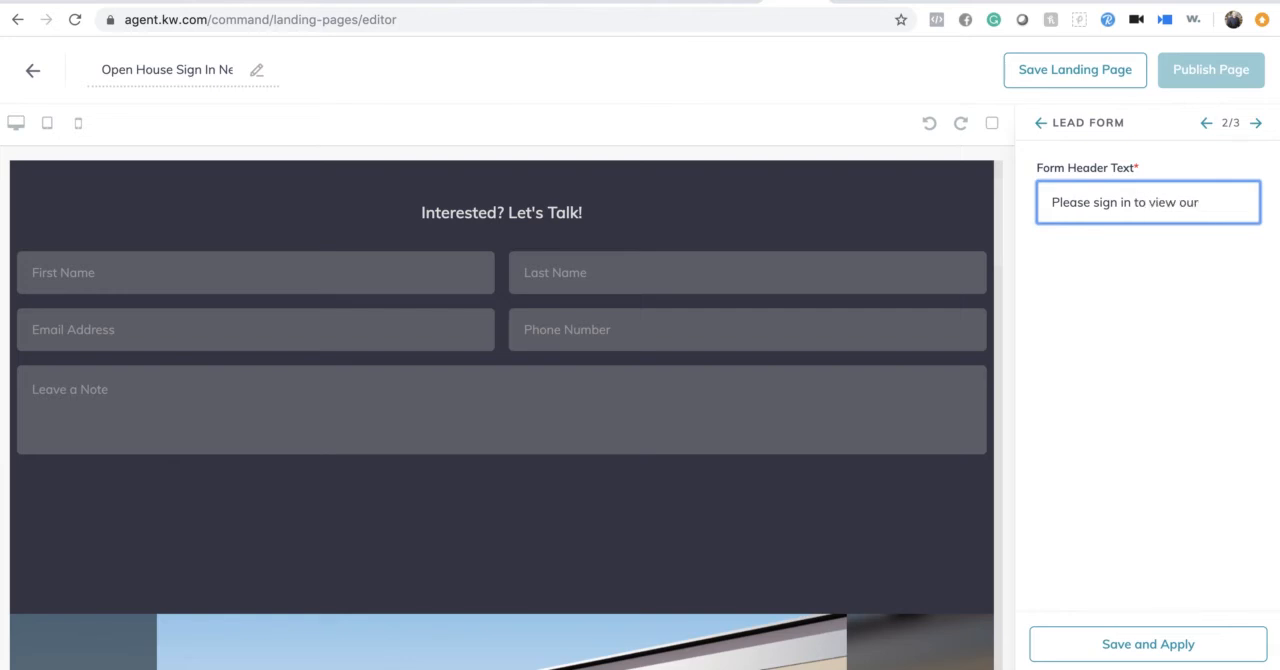
text( open house)
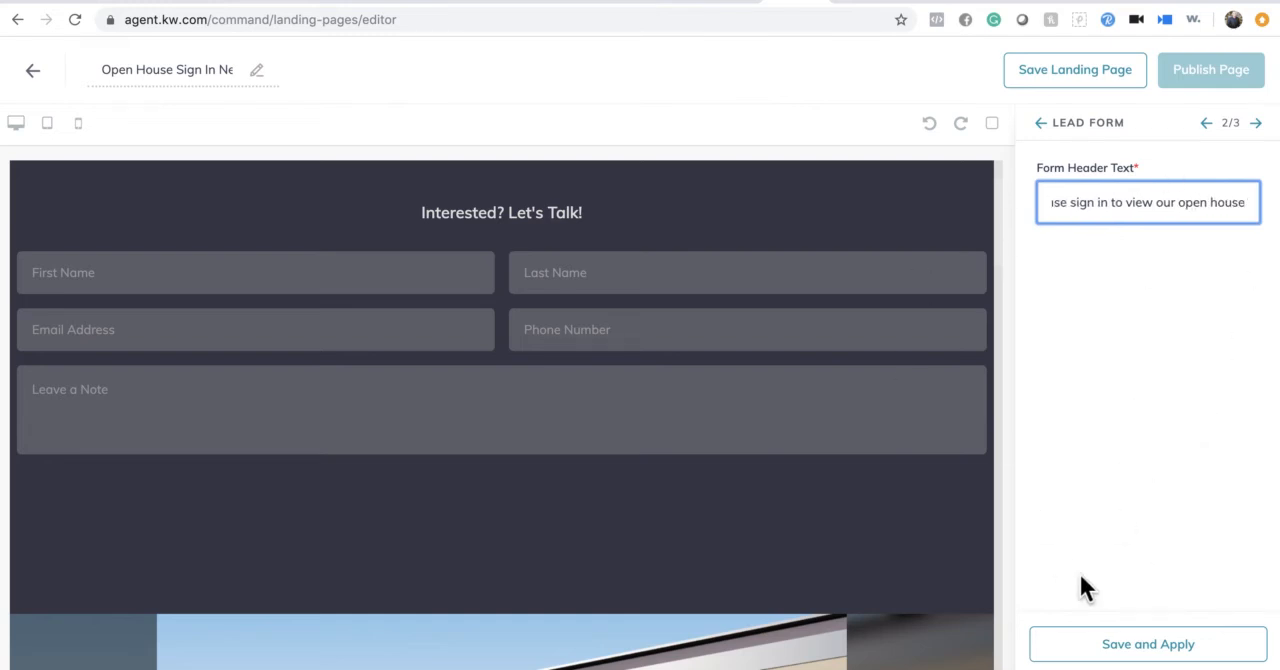
click(1140, 650)
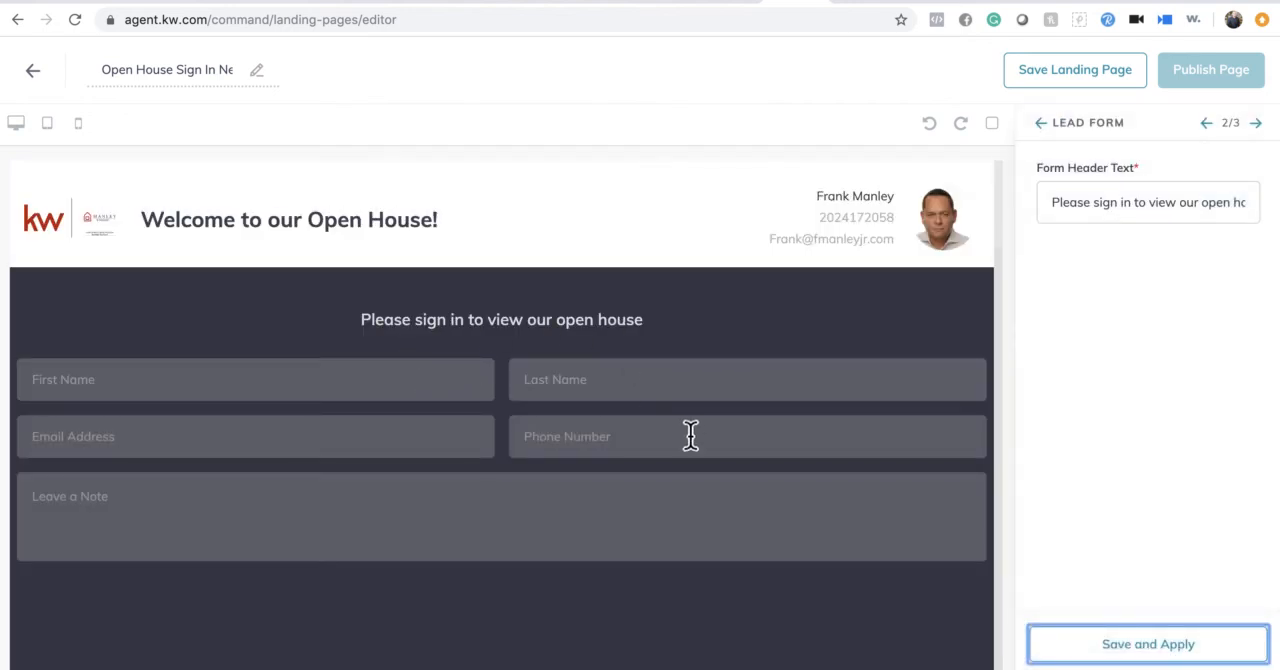
scroll(694, 445, down, 5)
scroll(694, 437, down, 1)
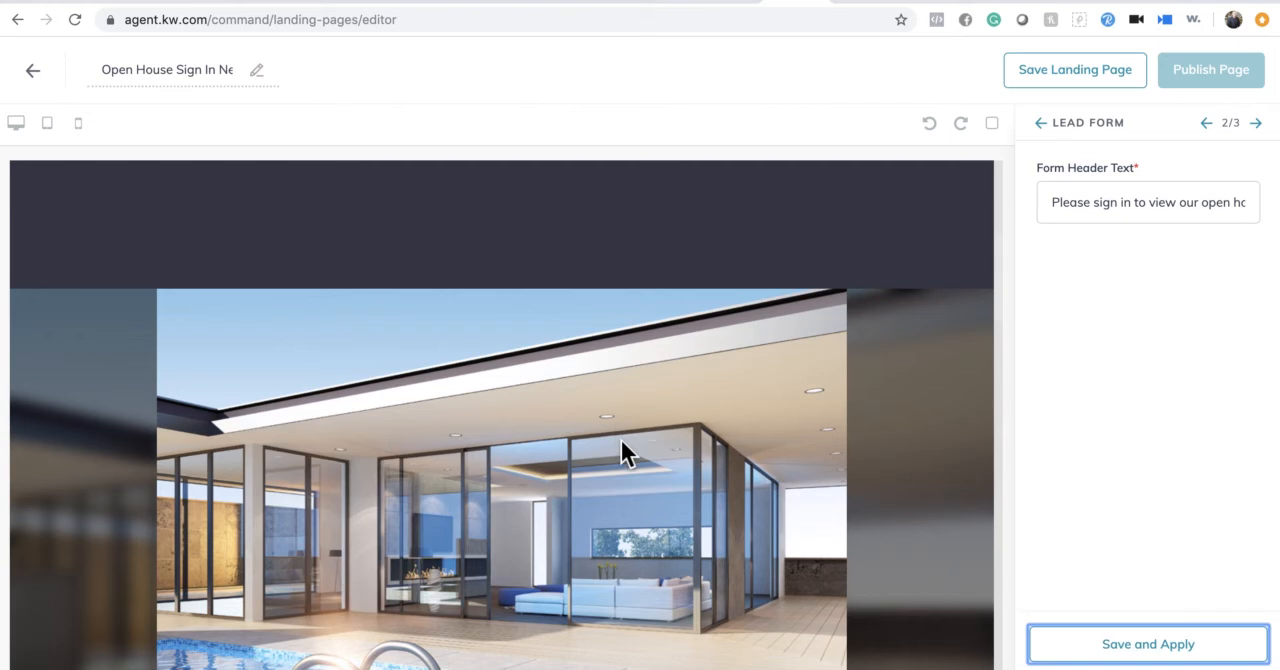
- Open the configuration of the Listing widget and browse the available listings
scroll(622, 450, down, 3)
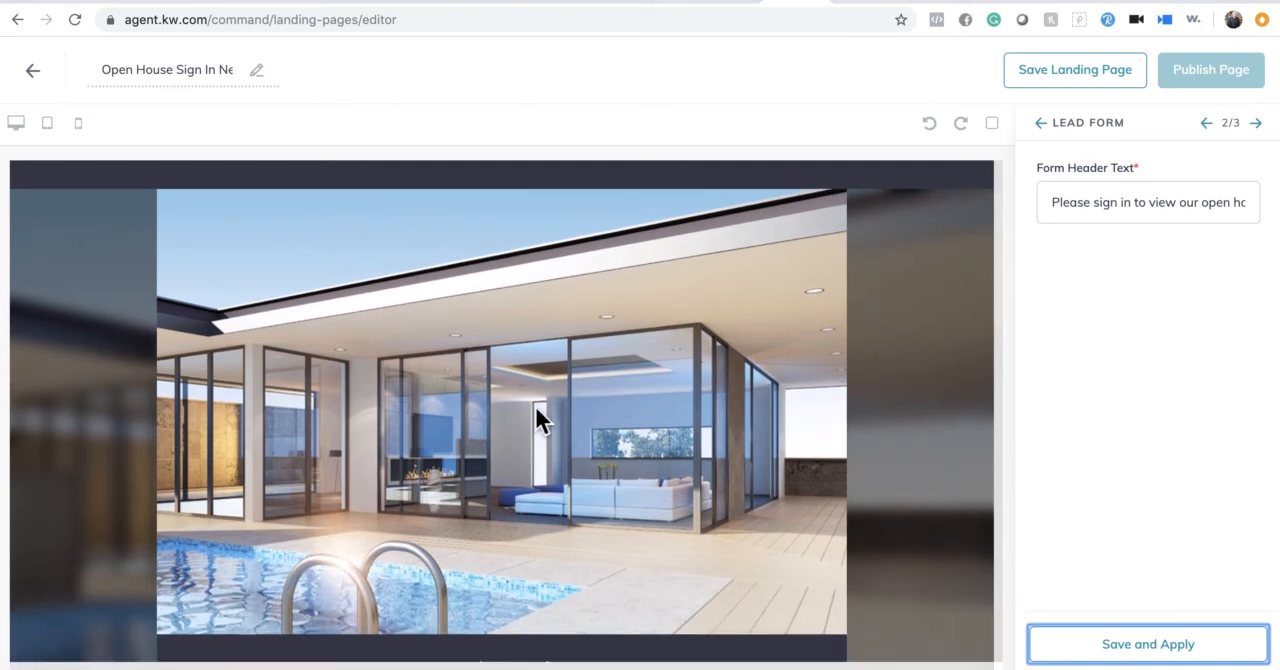
scroll(535, 406, down, 1)
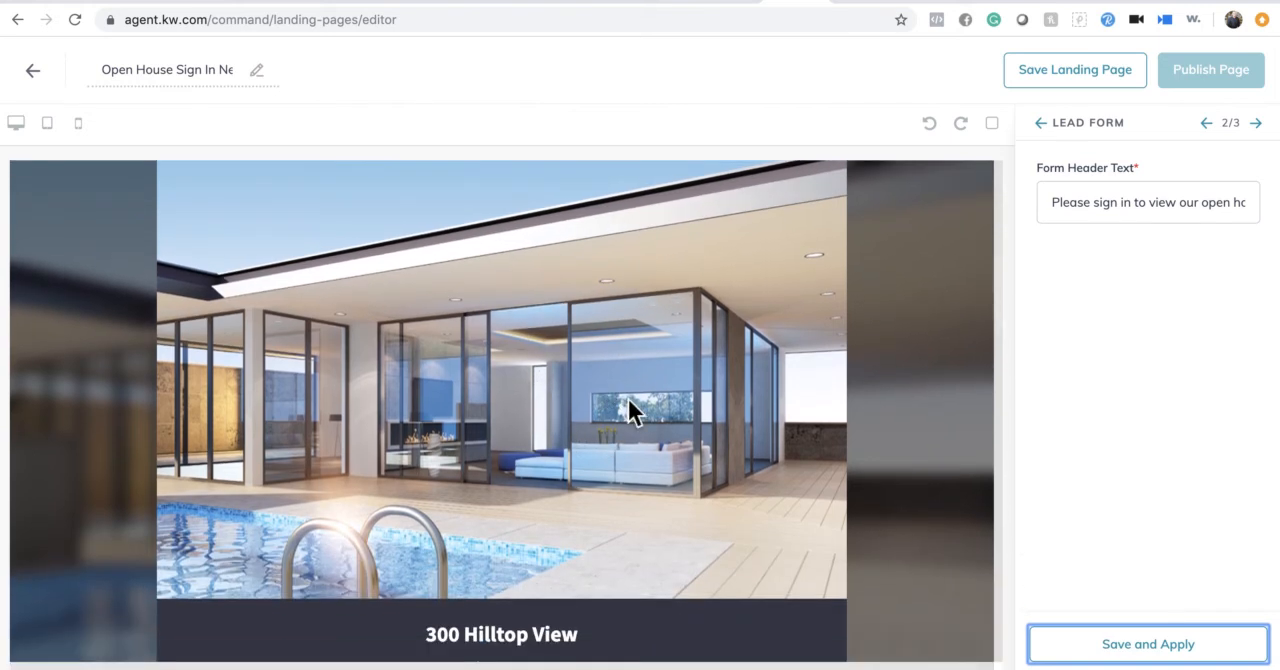
click(1046, 131)
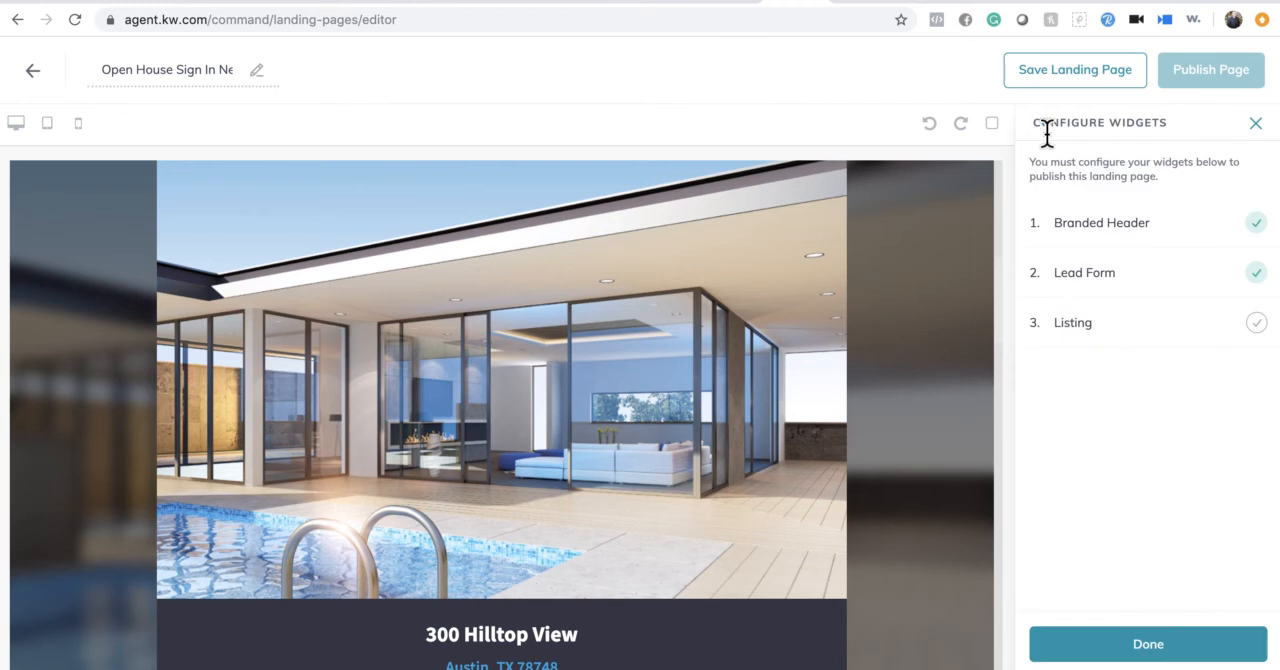
click(1078, 329)
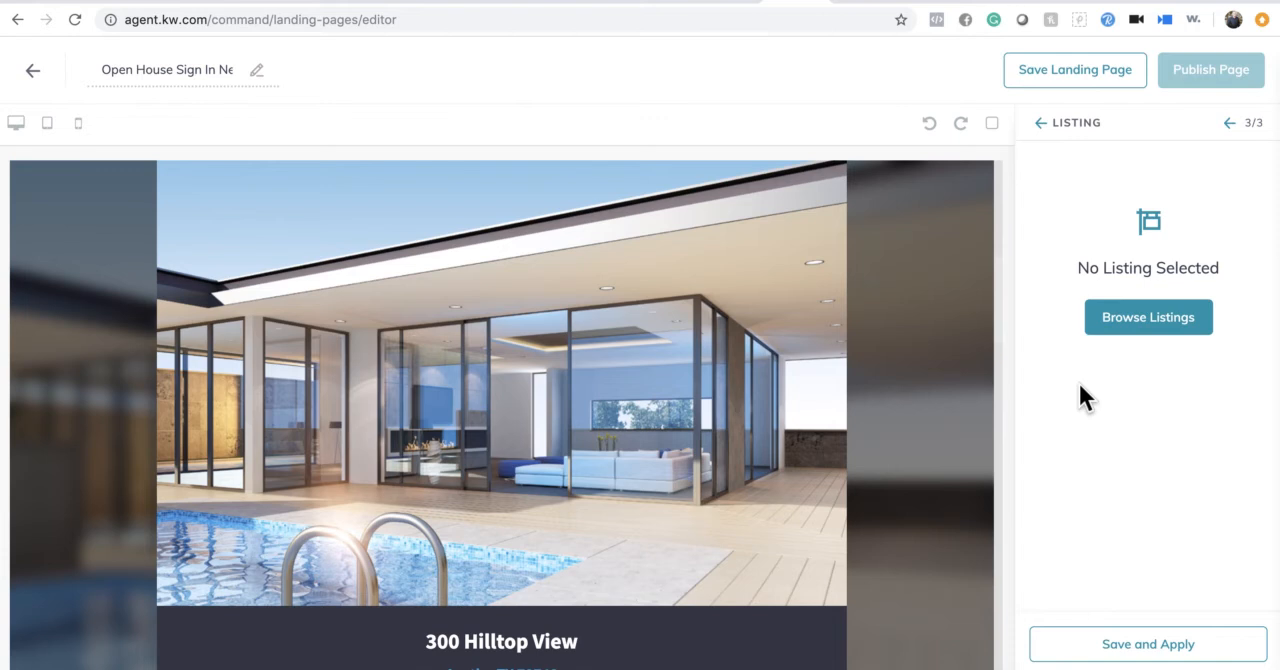
click(1167, 341)
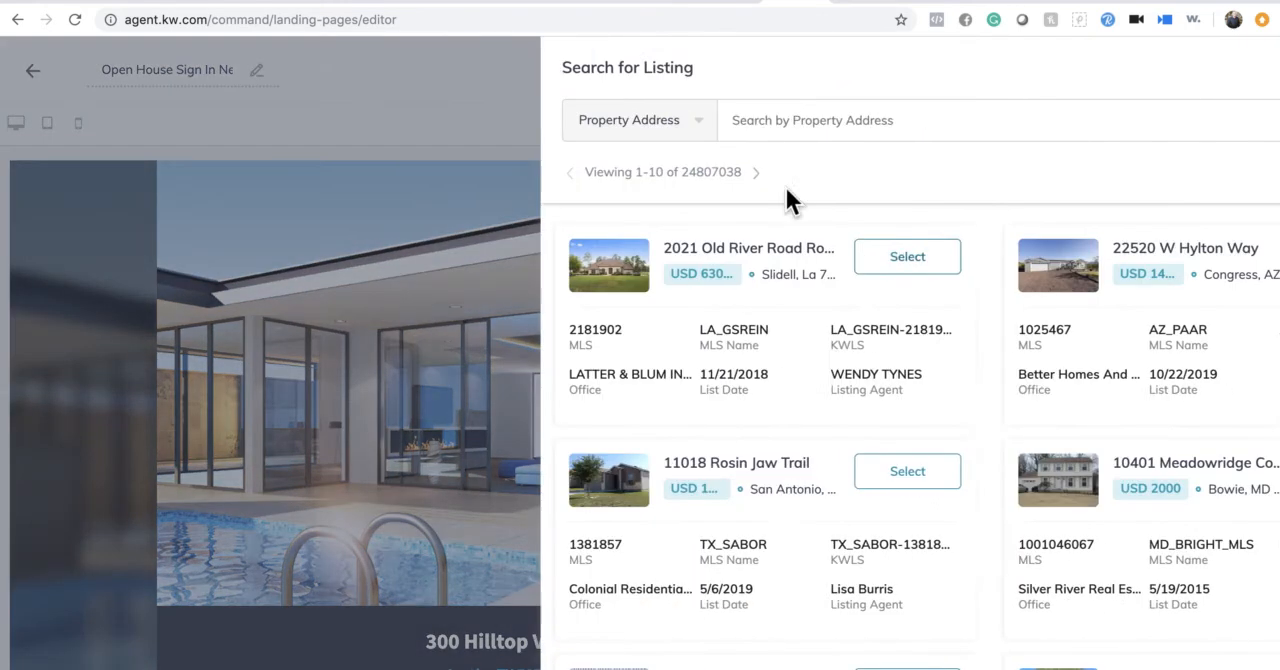
- Search the listings by property address, entering the open house's street address and city
click(631, 116)
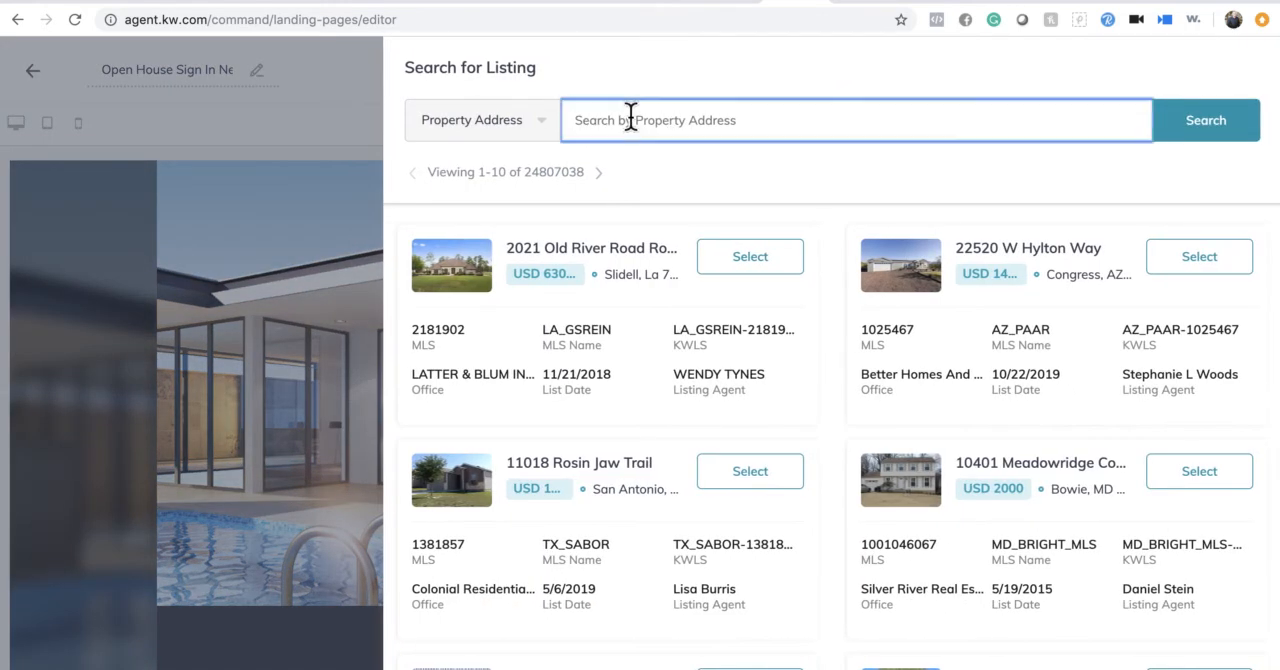
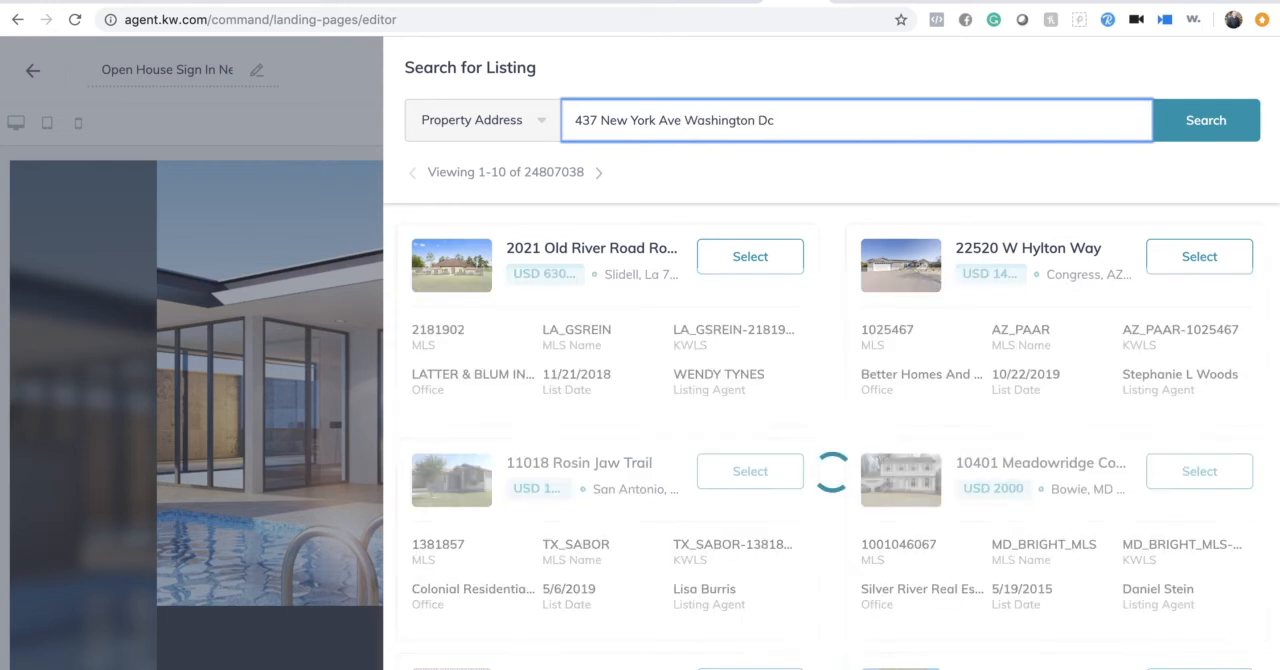
click(1049, 334)
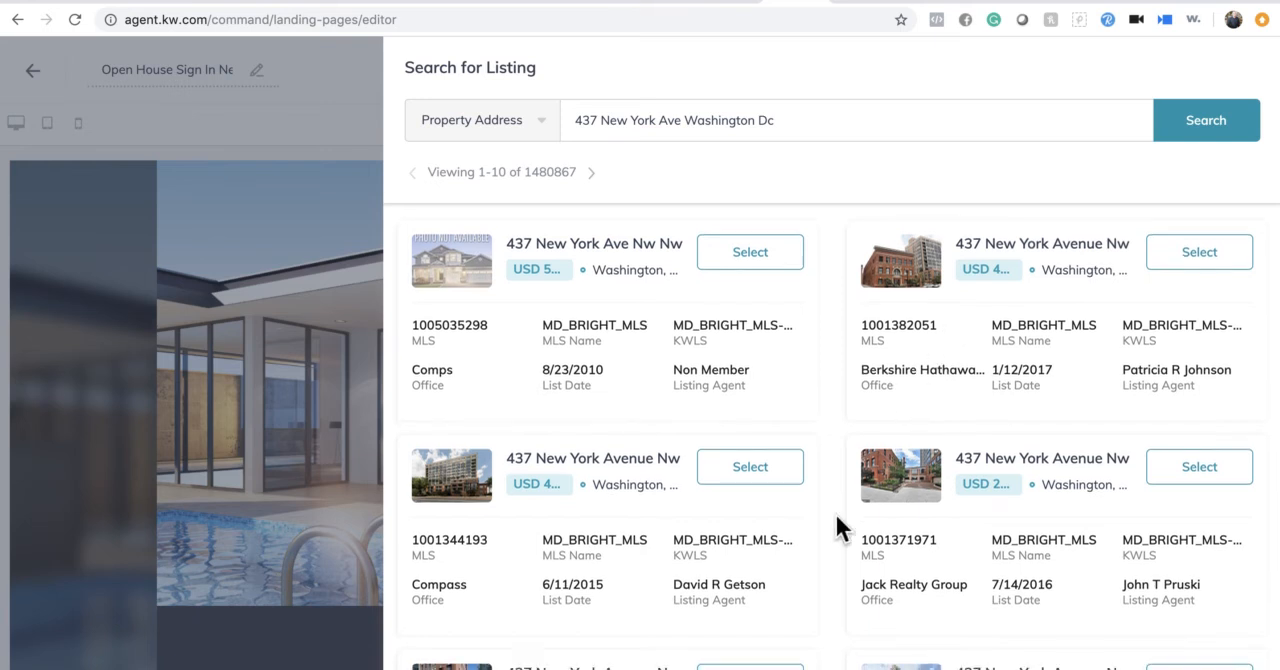
- Select the $2,400 listing among the matching search results and apply it to the Listing widget
scroll(834, 511, down, 1)
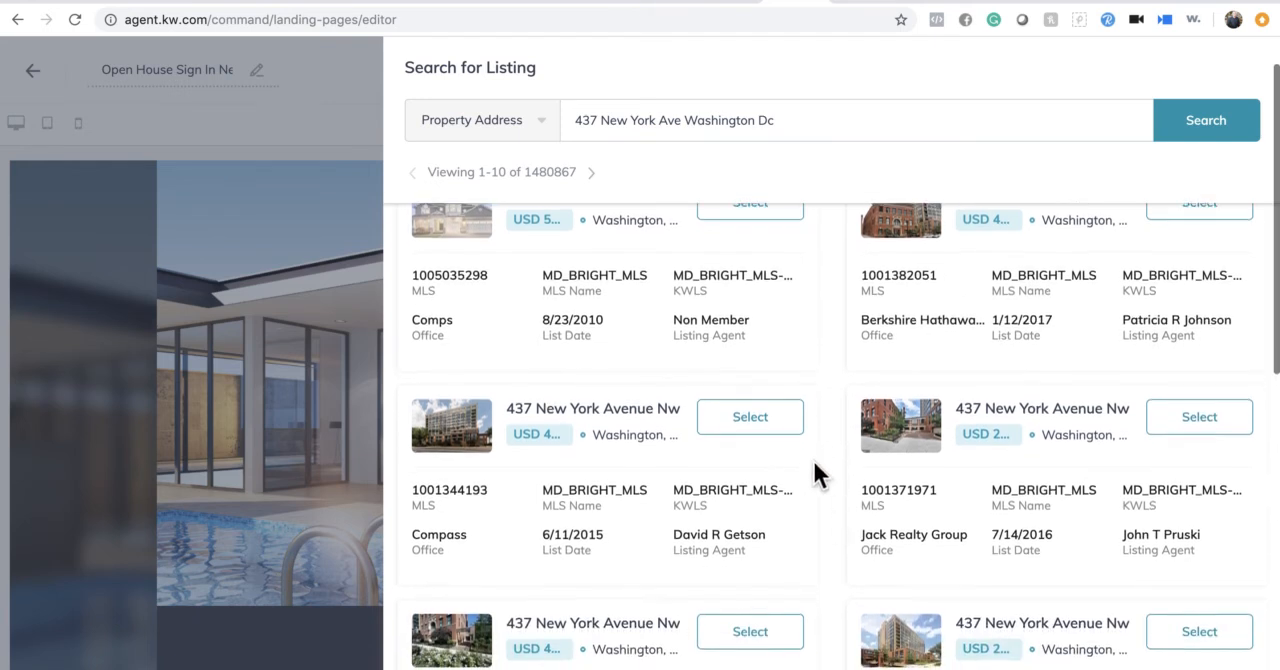
scroll(812, 458, down, 1)
click(1198, 395)
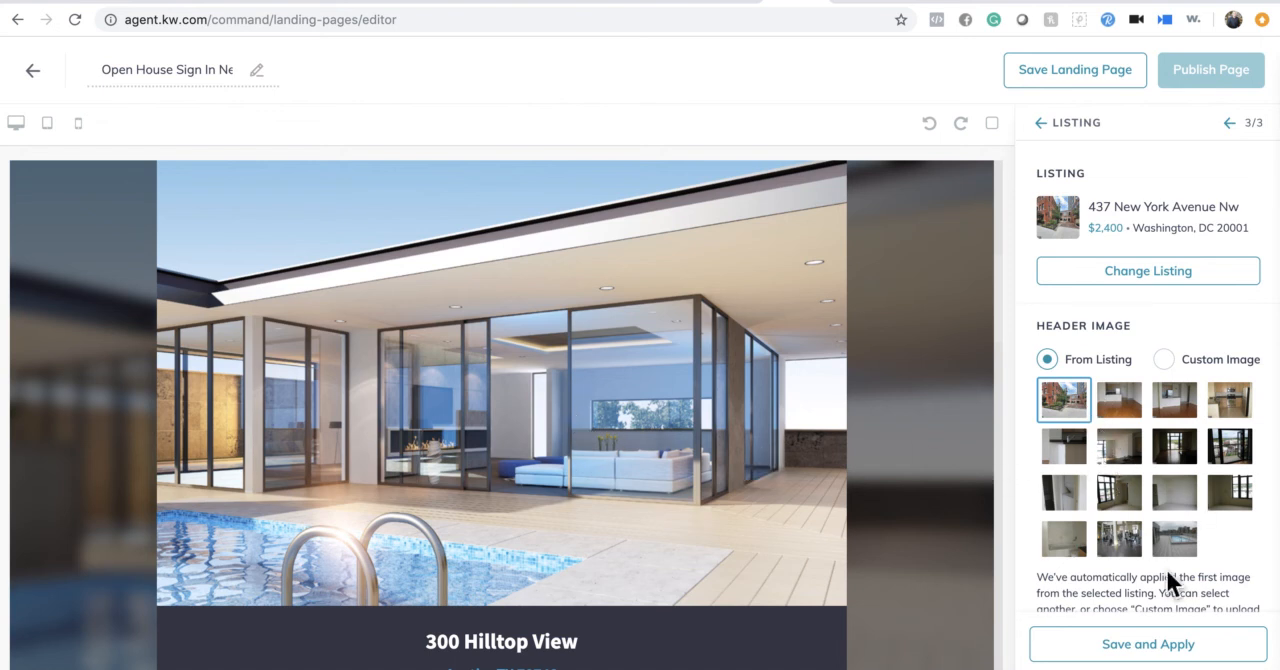
click(1157, 660)
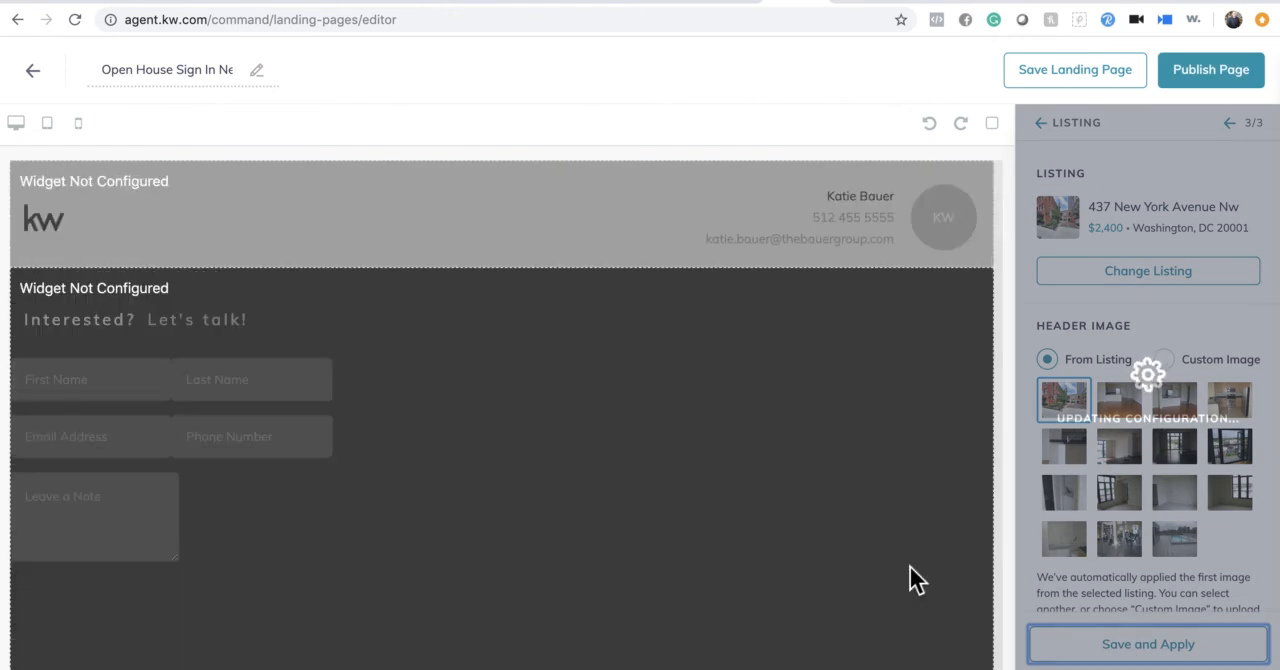
- Examine the updated page preview from the header and sign-in form through the property description, photos, details and map
scroll(910, 566, down, 5)
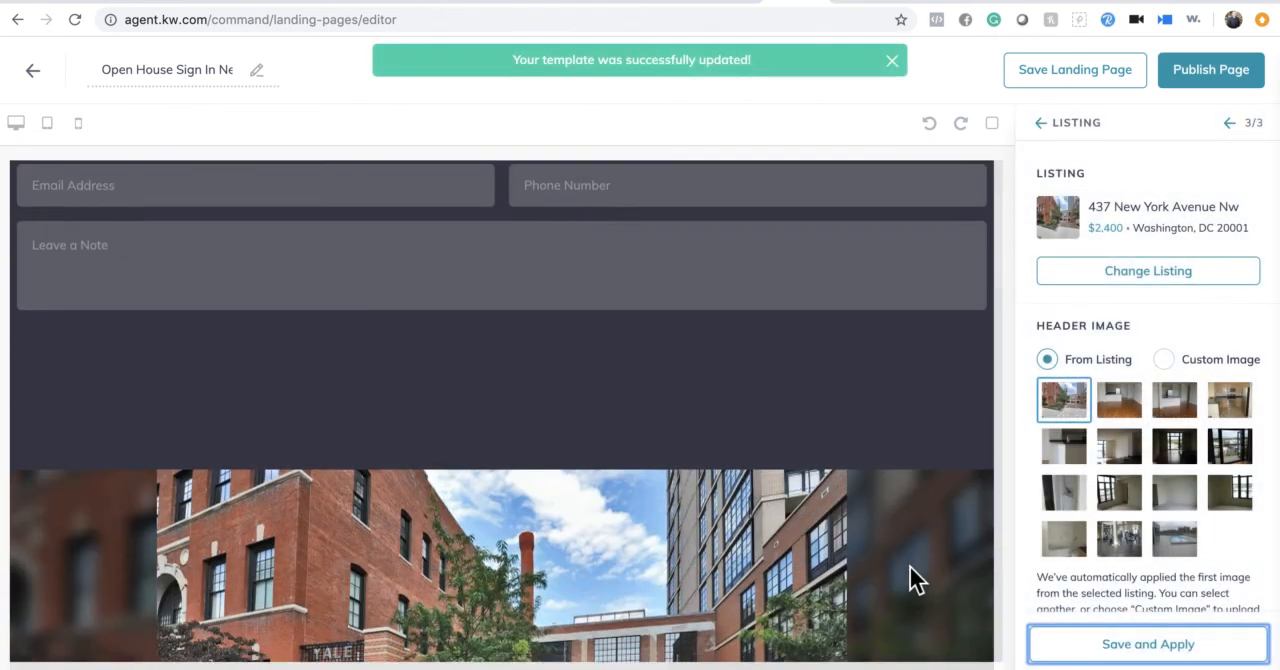
scroll(680, 494, down, 5)
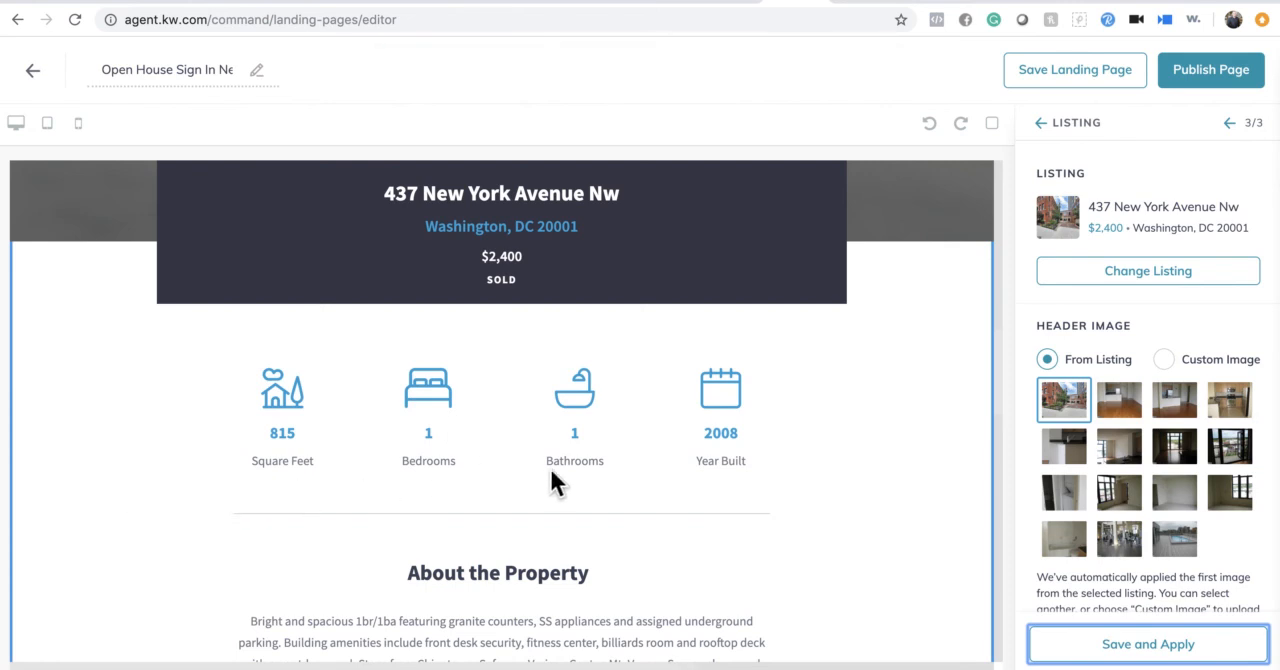
scroll(730, 517, down, 3)
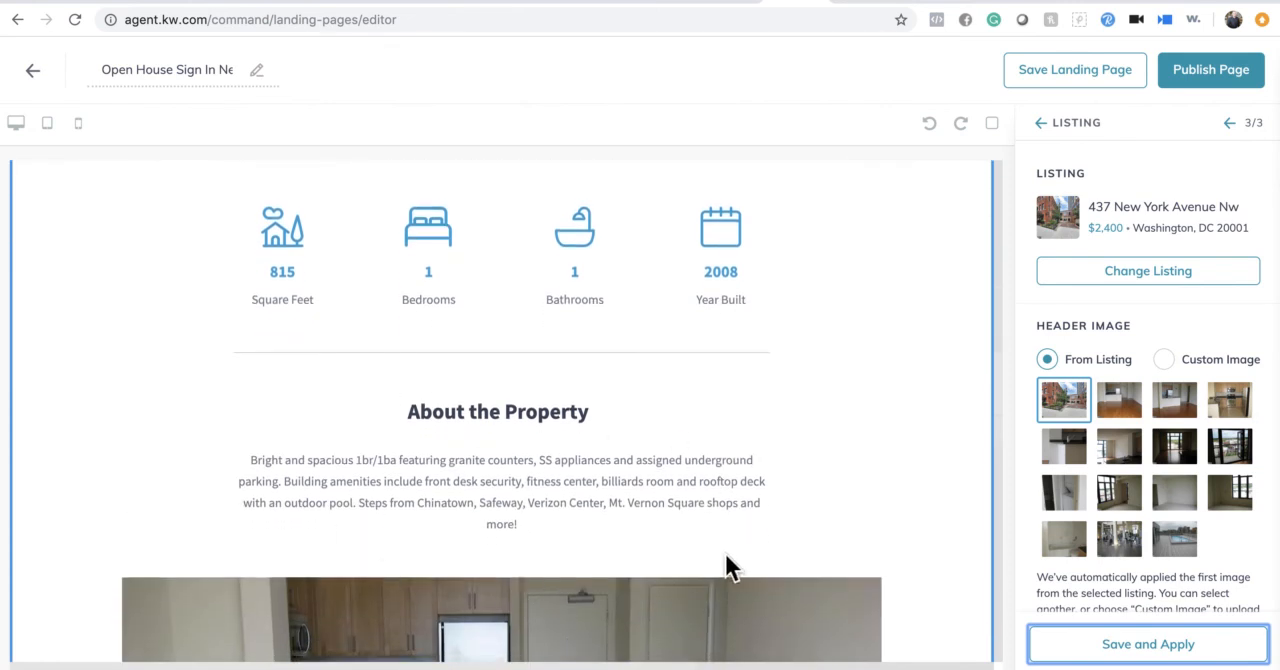
scroll(715, 557, down, 3)
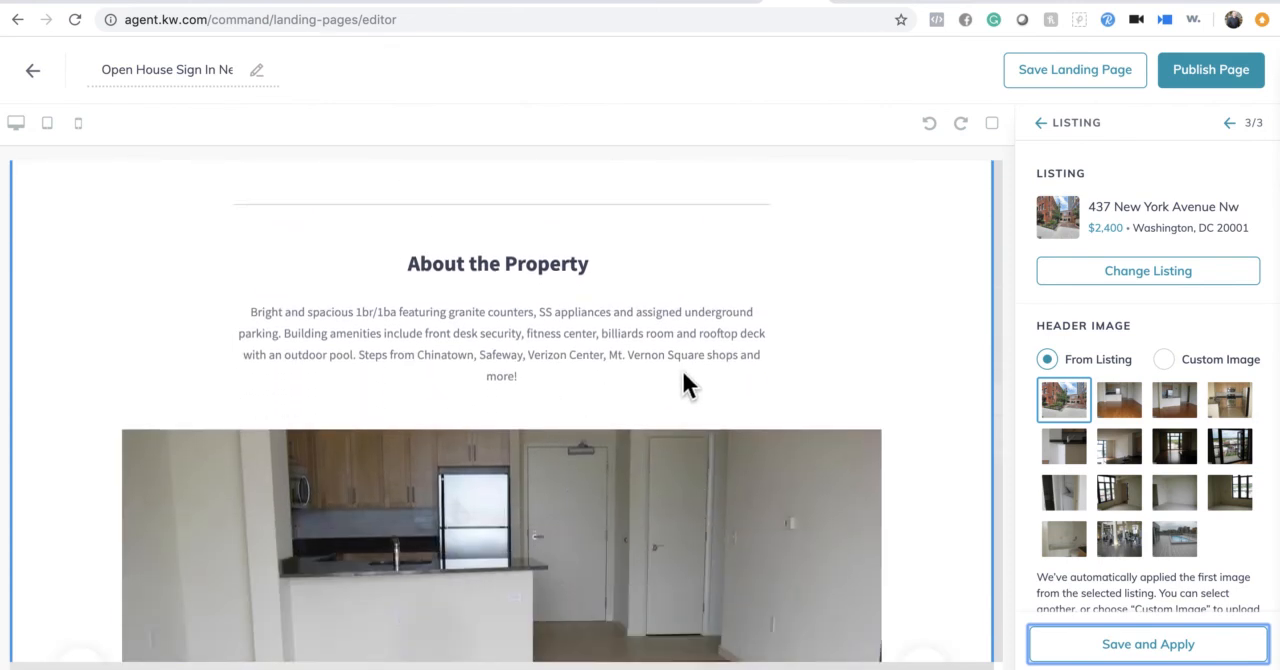
scroll(626, 509, down, 5)
scroll(632, 508, down, 3)
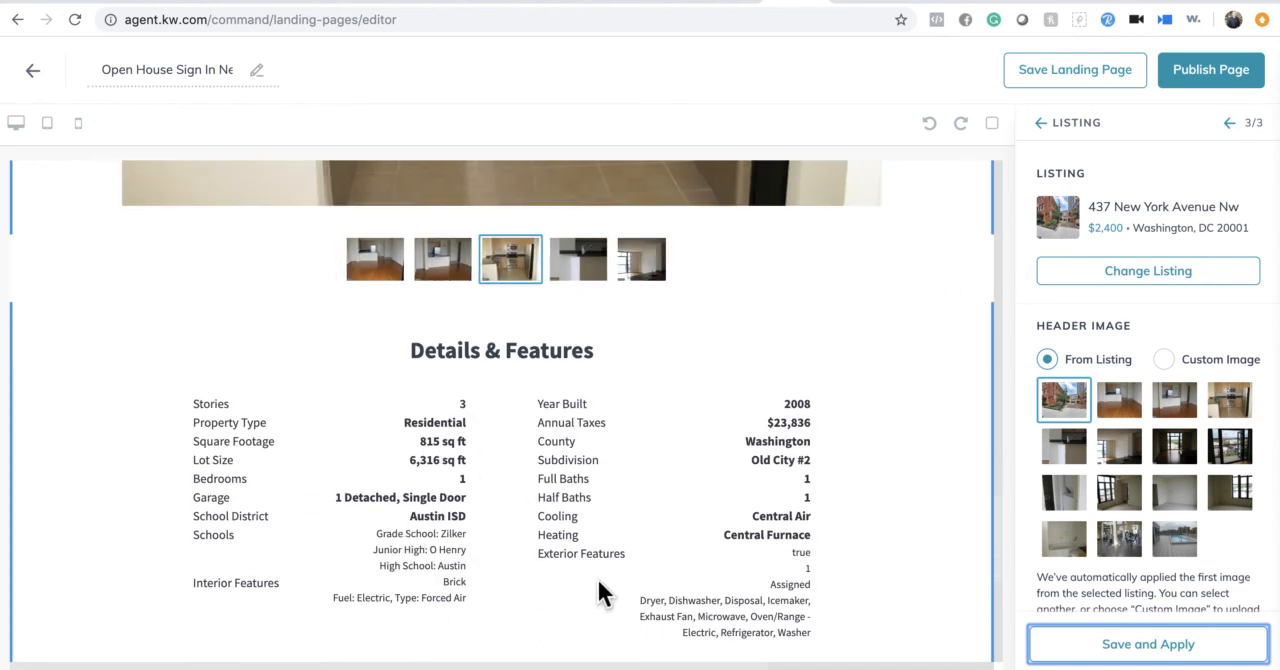
scroll(596, 576, down, 2)
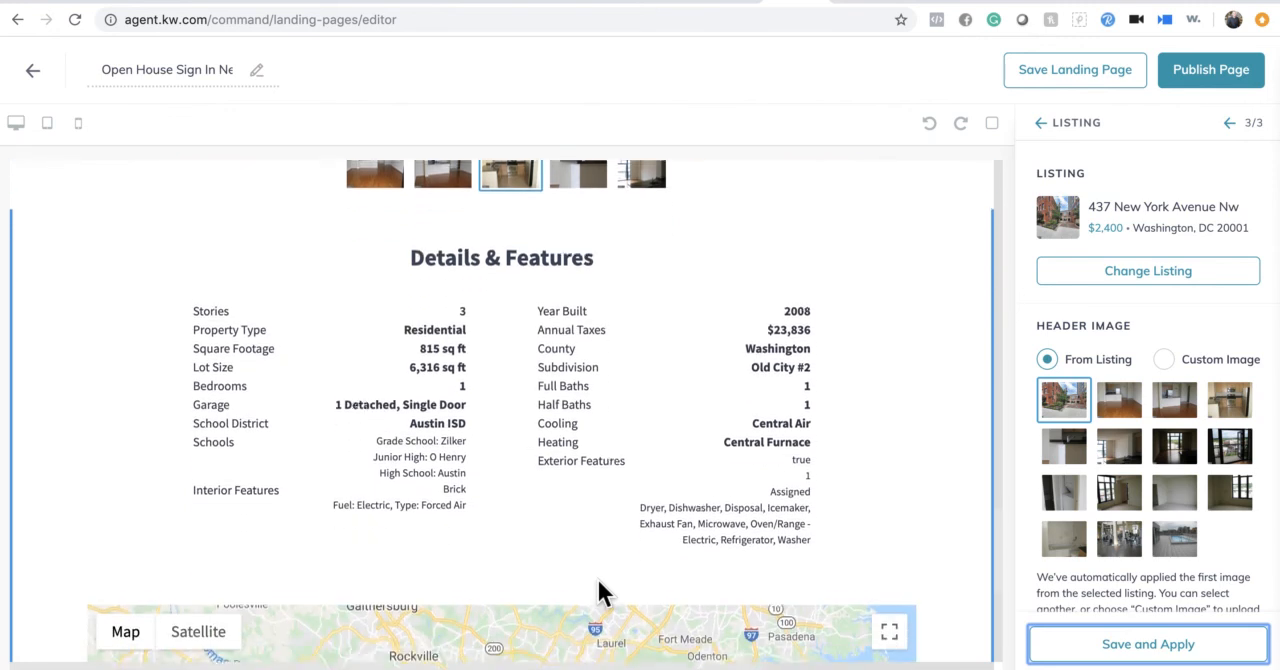
scroll(594, 577, down, 3)
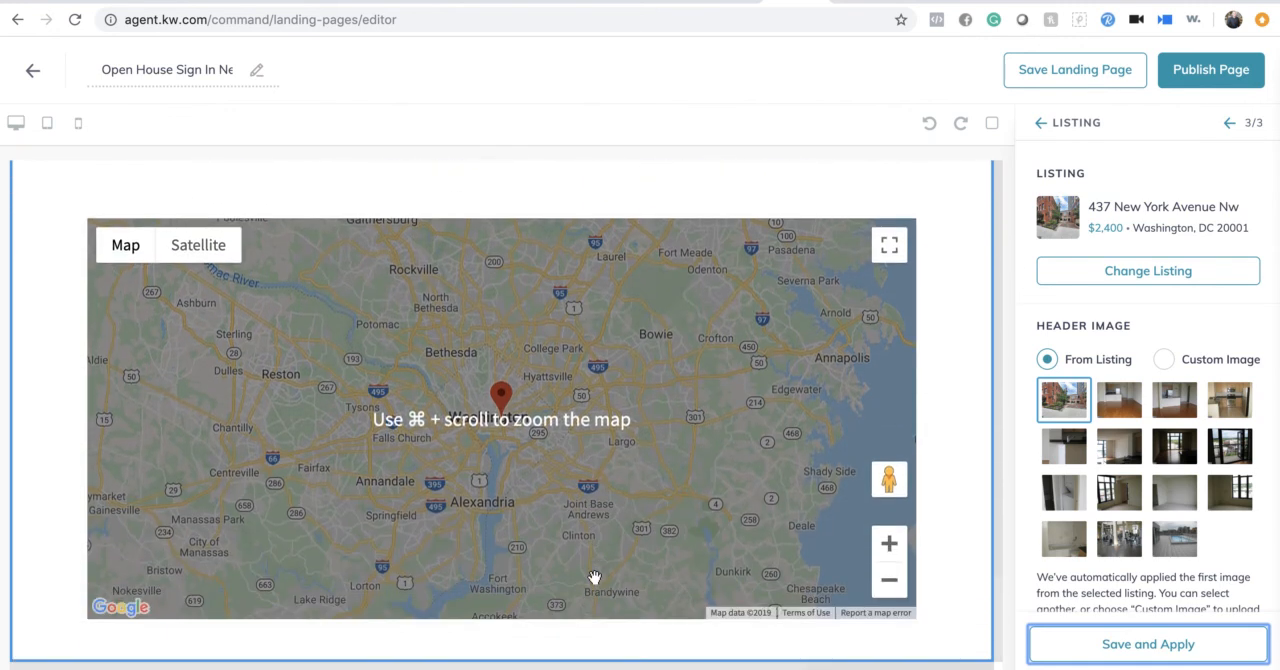
scroll(595, 578, up, 10)
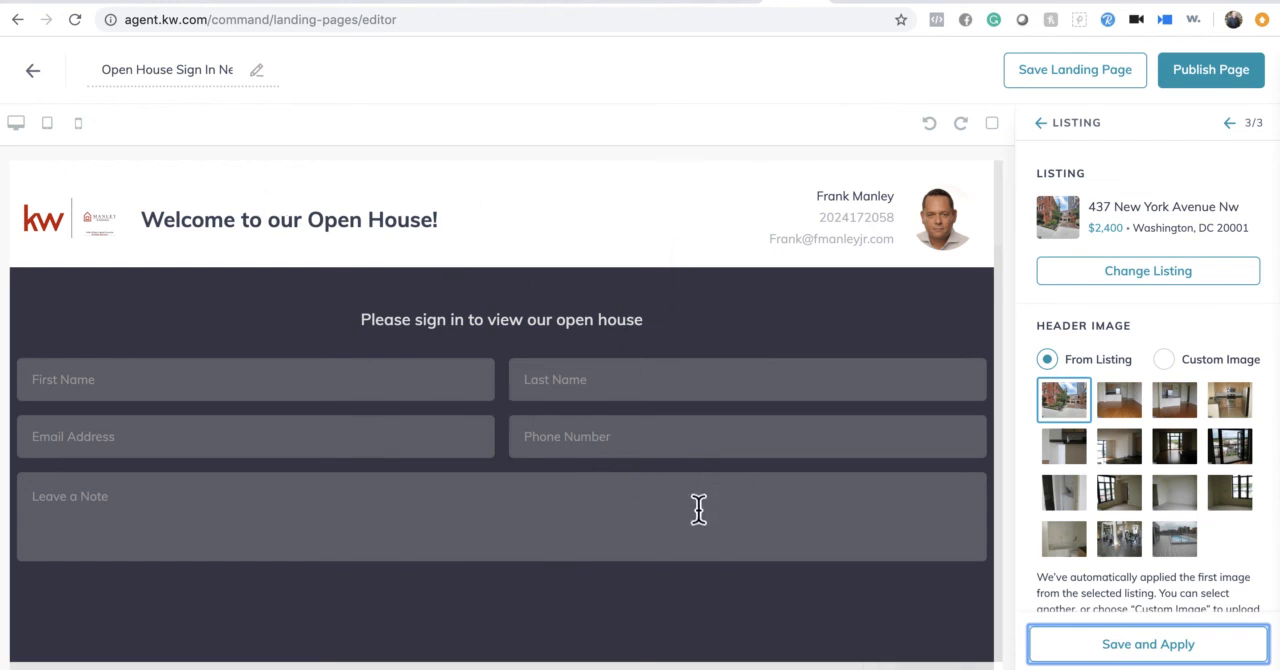
scroll(697, 503, down, 5)
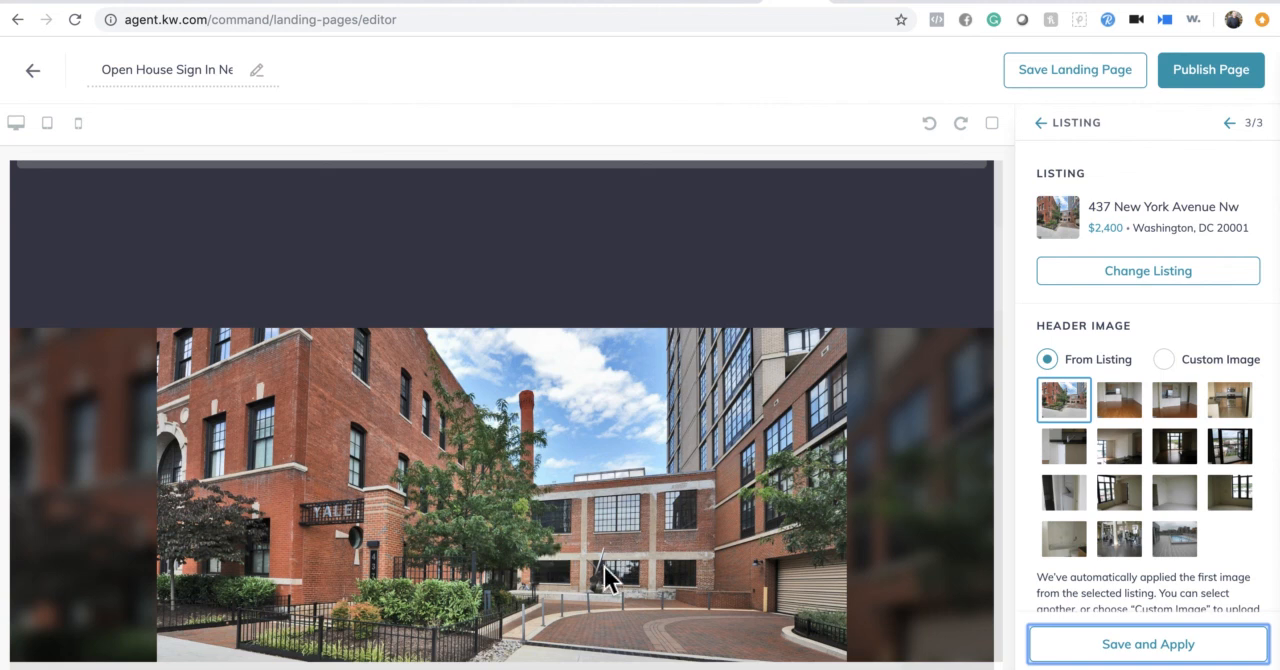
- Save and apply the Listing widget configuration, and publish the page as a landing page visible to others
click(1160, 658)
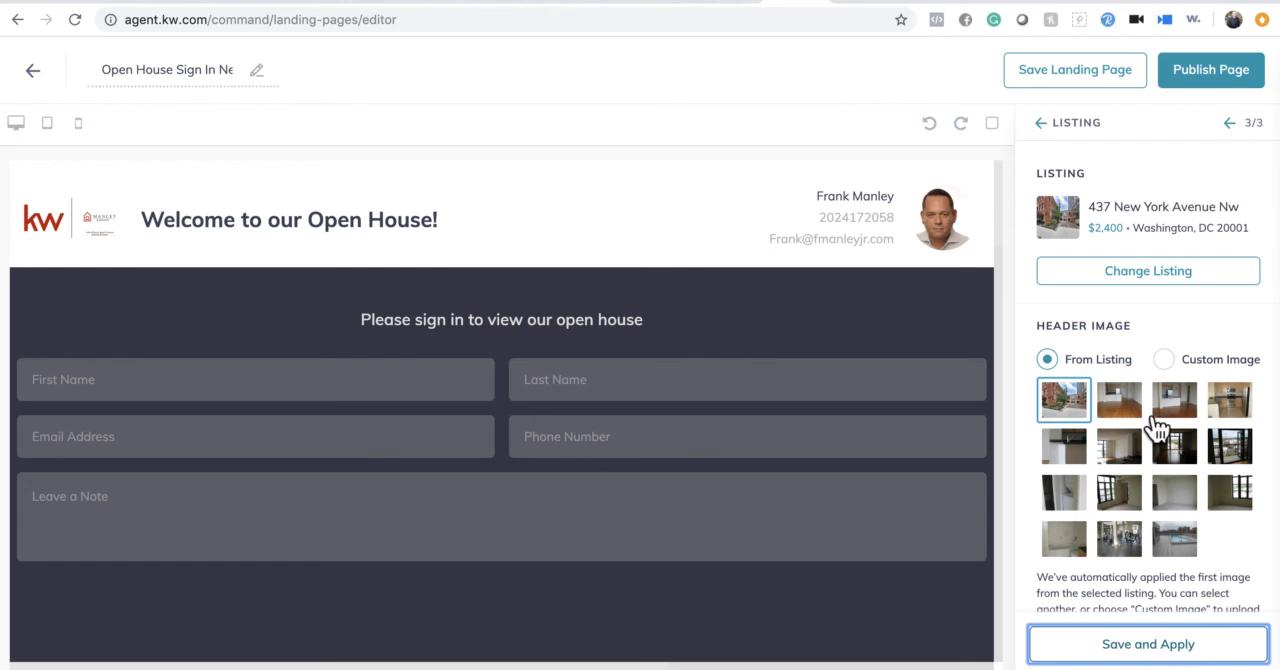
click(1226, 90)
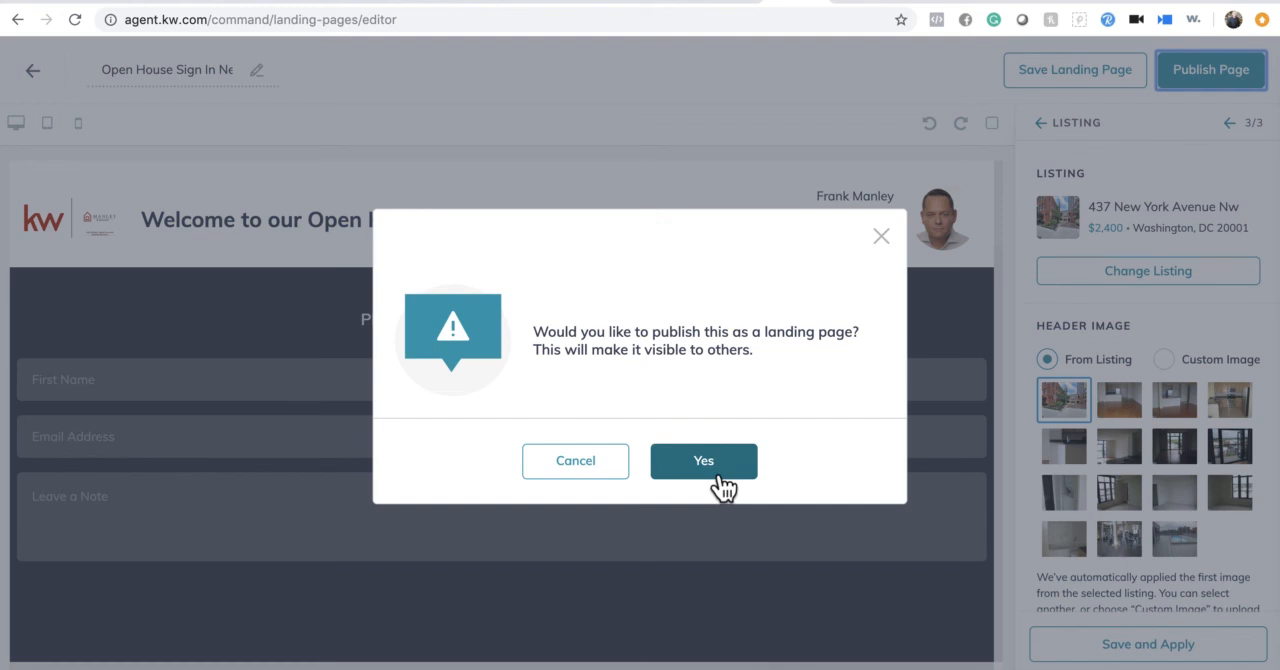
click(706, 468)
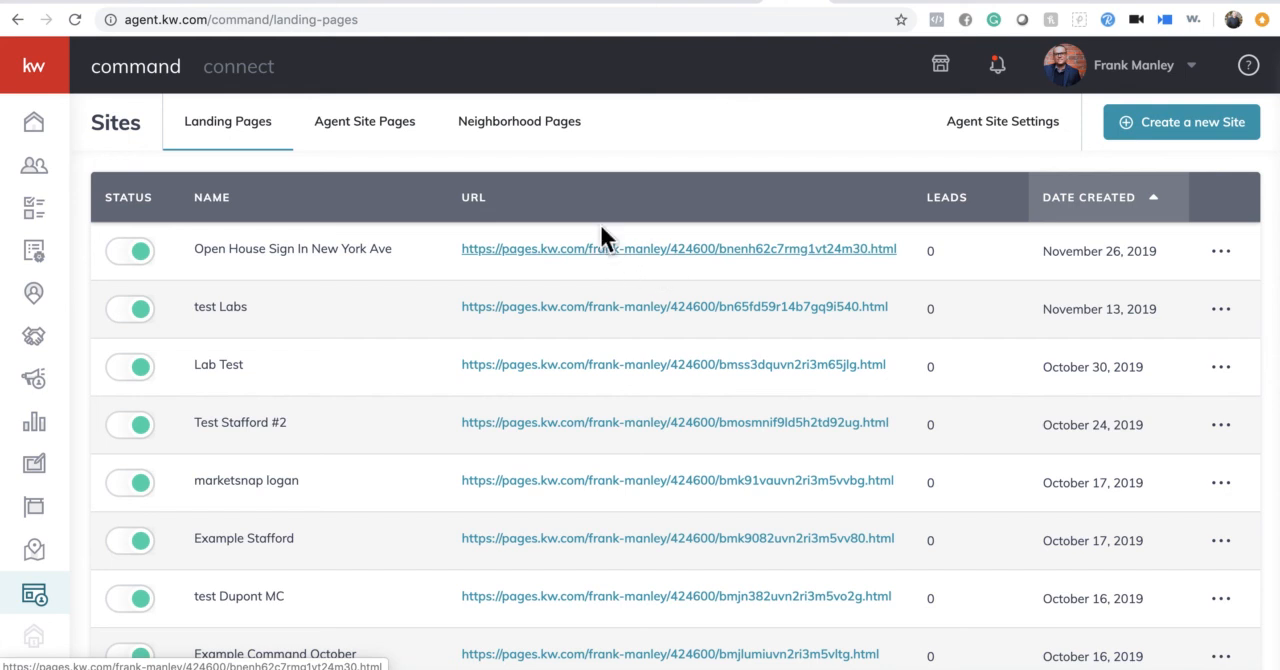
- Open the published Open House Sign In New York Ave page from the landing pages list and review its form and listing
click(649, 249)
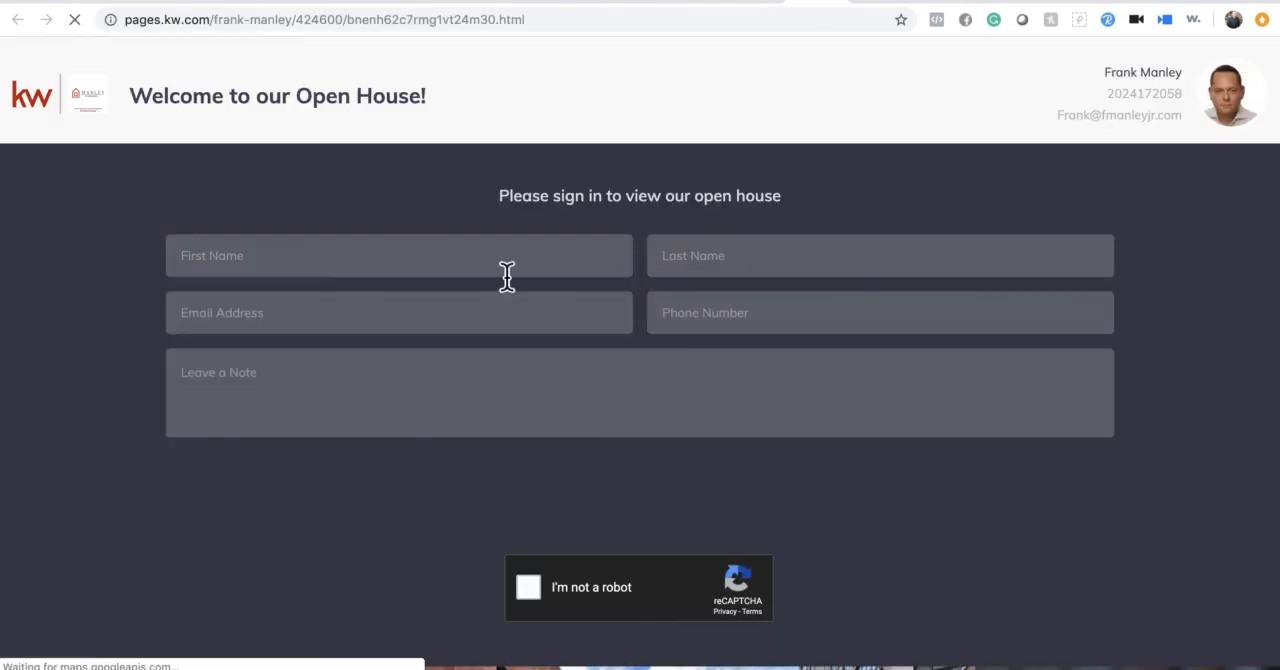
scroll(592, 366, down, 2)
scroll(592, 366, down, 15)
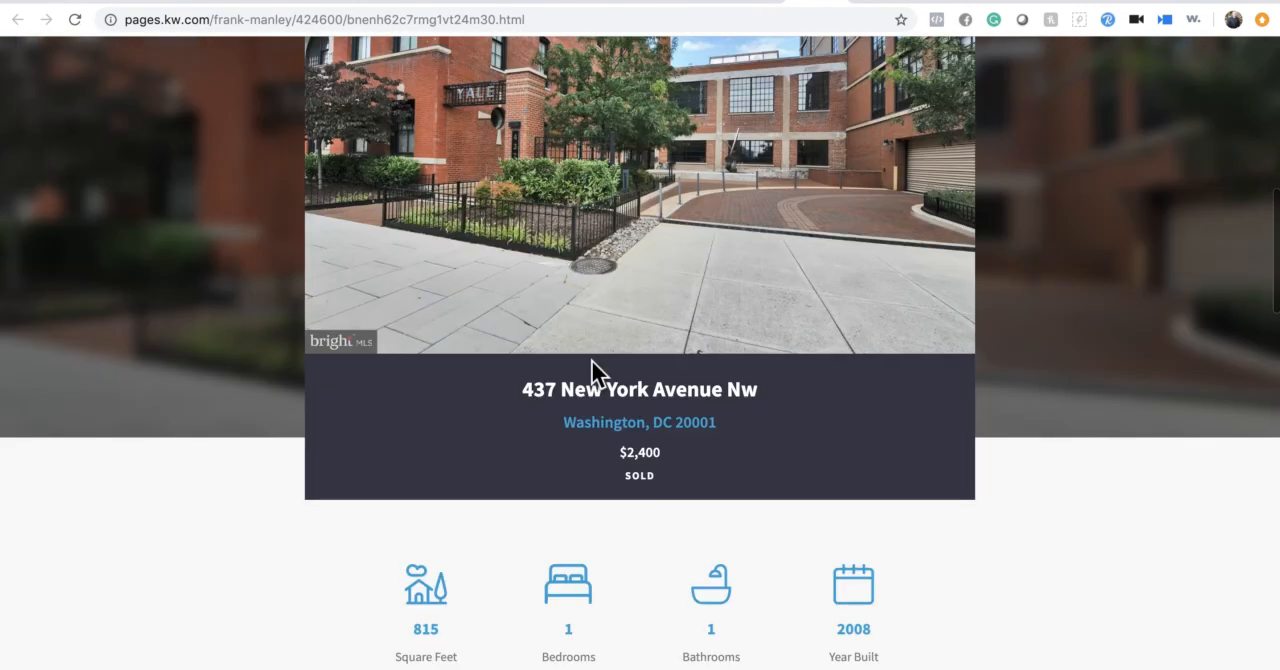
scroll(591, 362, up, 15)
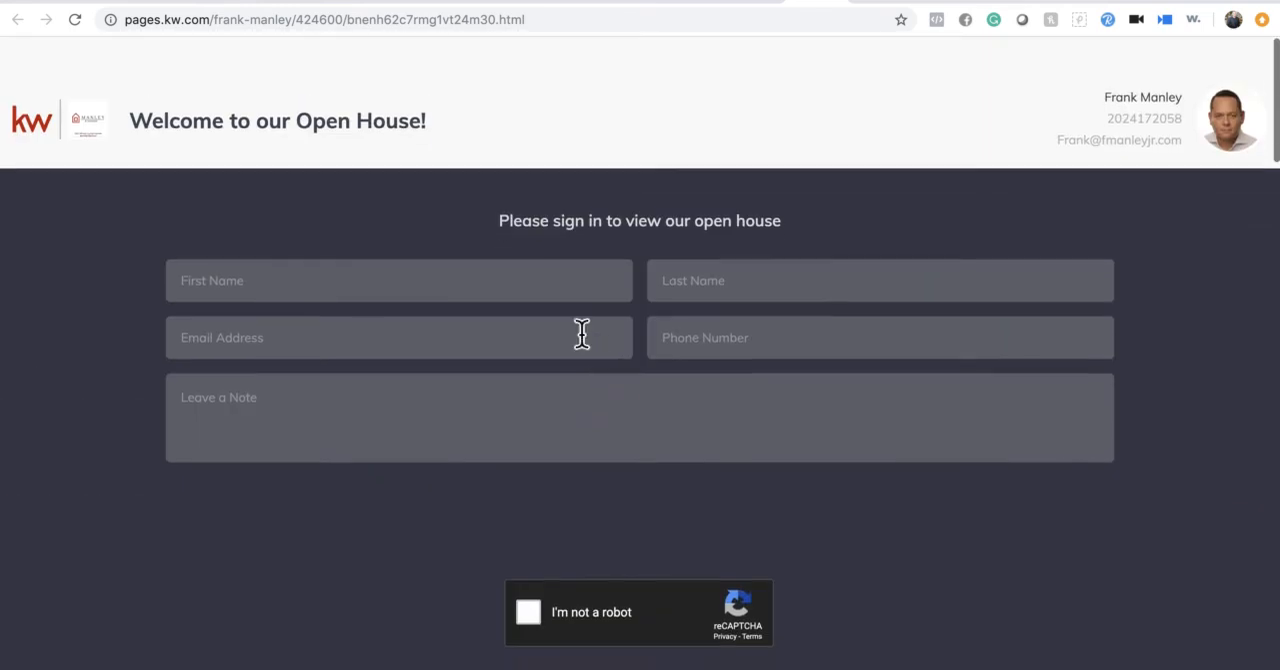